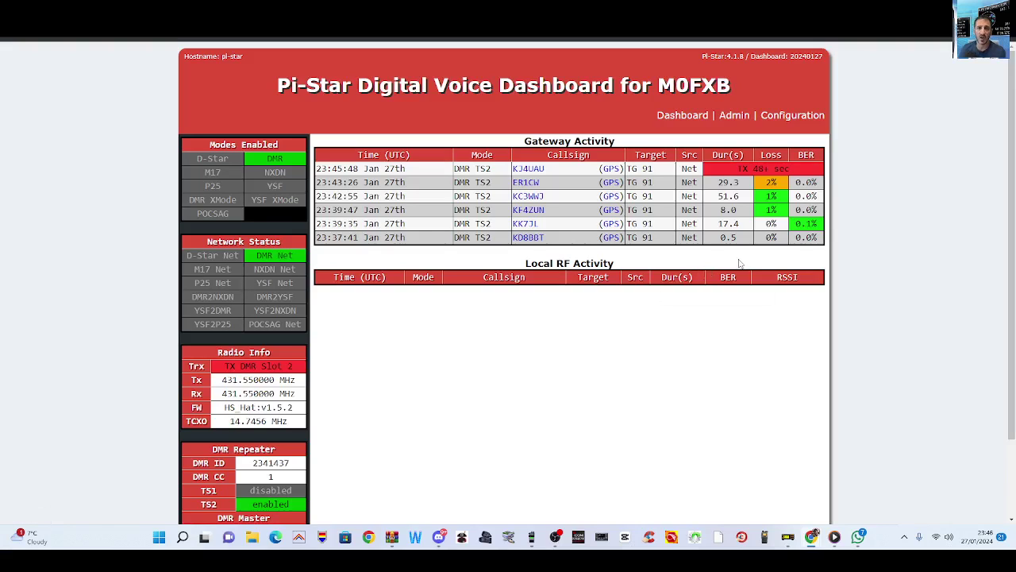
Step: Open the Expert Editors page from the Configuration page
scroll(739, 261, "down", 2)
scroll(737, 261, "up", 2)
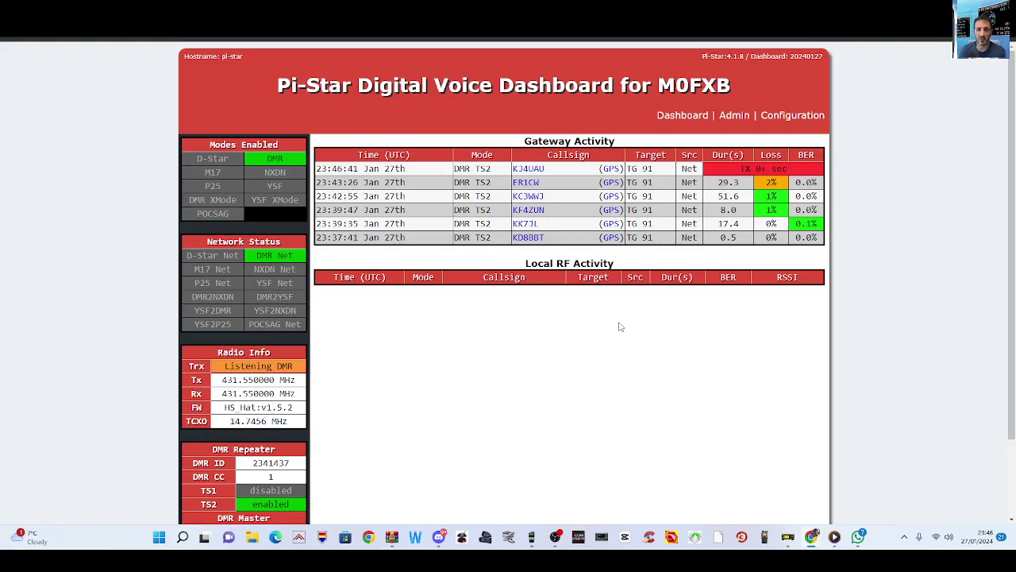
scroll(620, 326, "down", 2)
scroll(617, 325, "up", 2)
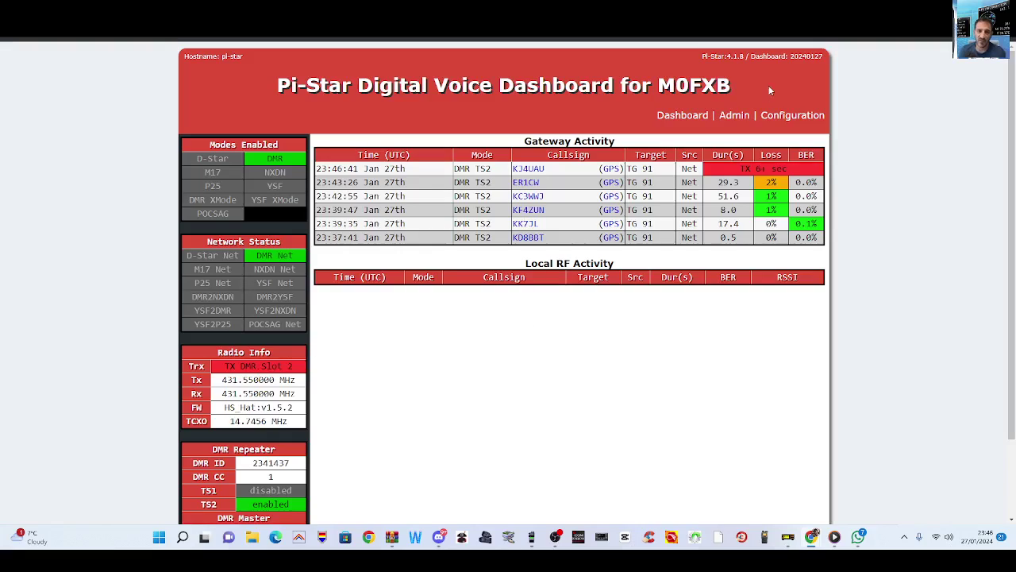
left_click(807, 115)
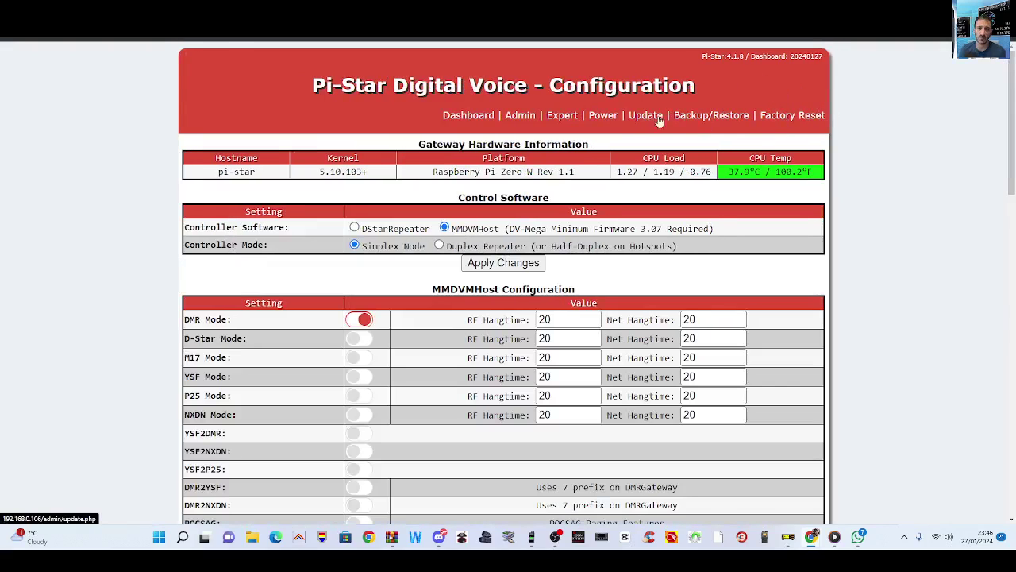
left_click(656, 119)
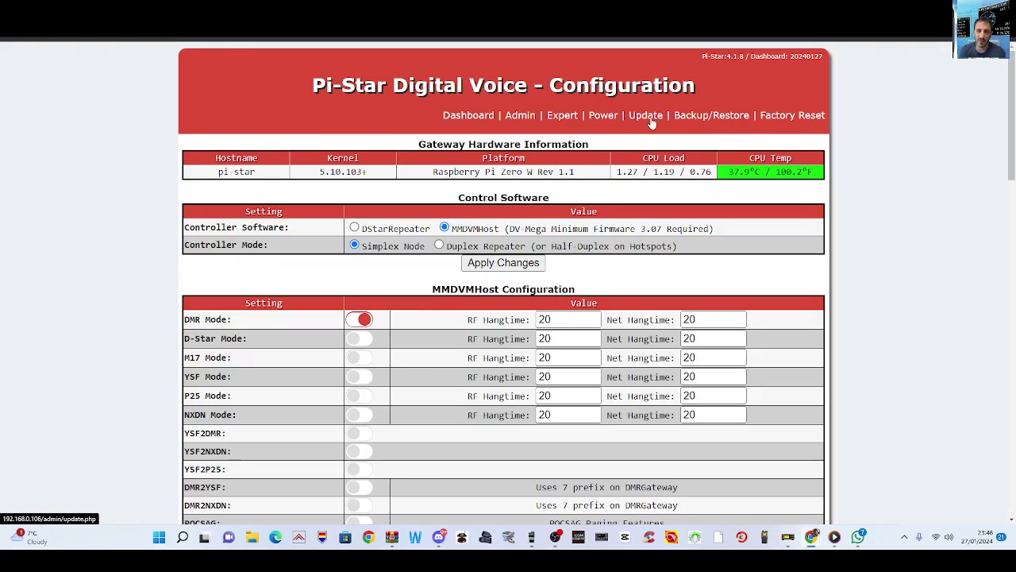
left_click(561, 117)
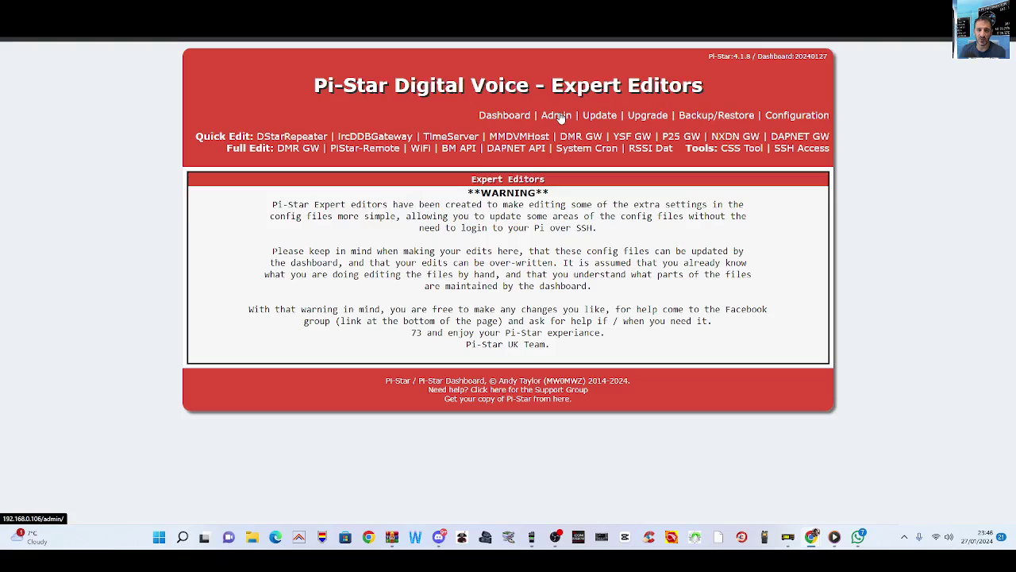
Step: Return to the main dashboard and reopen Configuration > Expert to show the warning notice
left_click(506, 116)
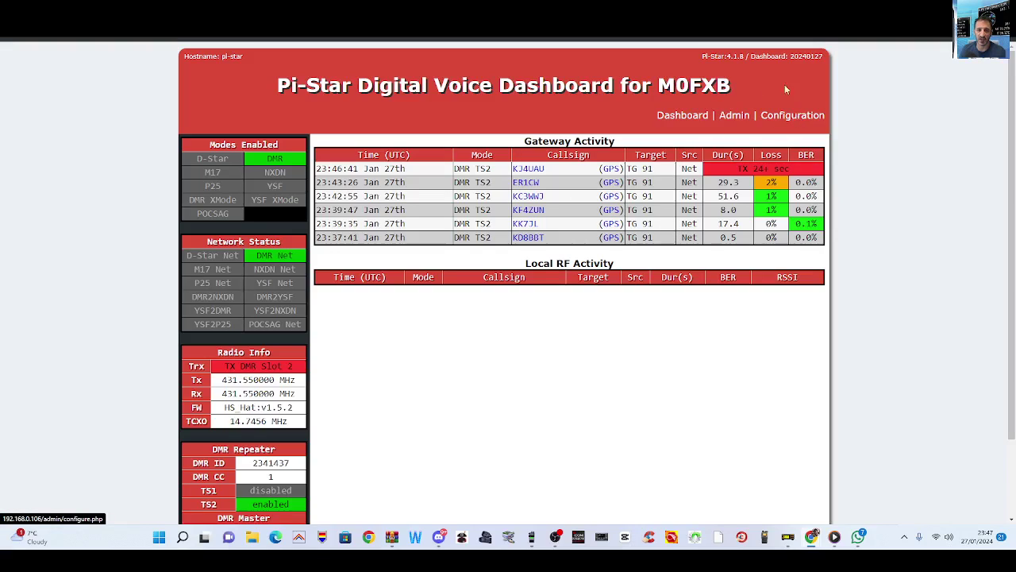
left_click(789, 119)
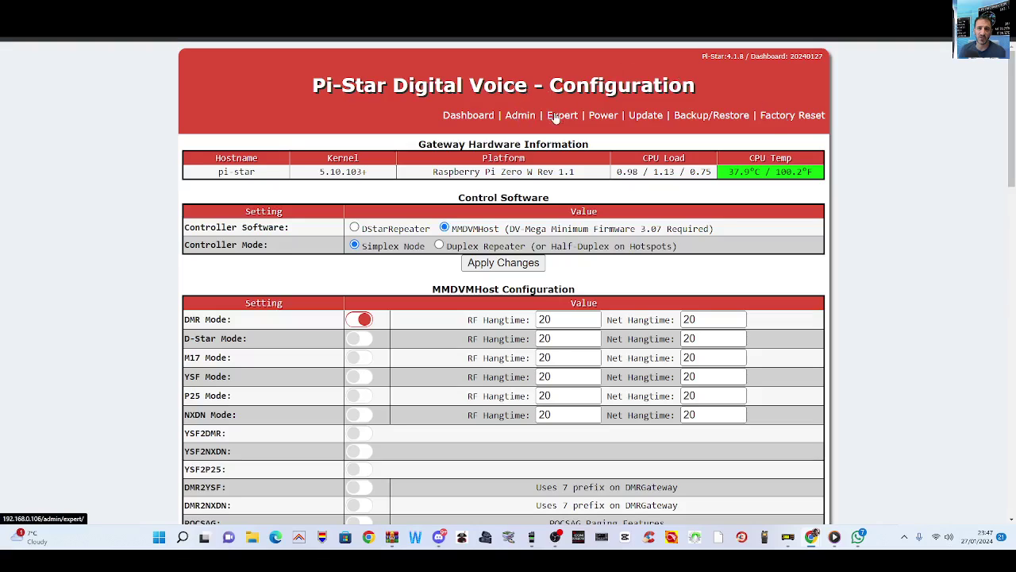
left_click(560, 116)
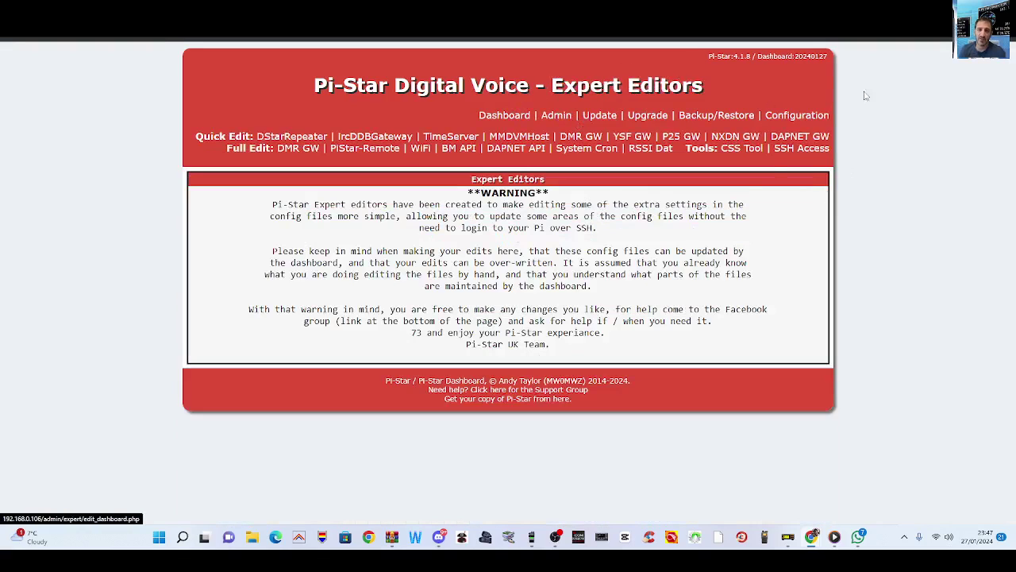
Step: Start the SSH Access terminal and log in with the hotspot's login name and password
left_click(794, 149)
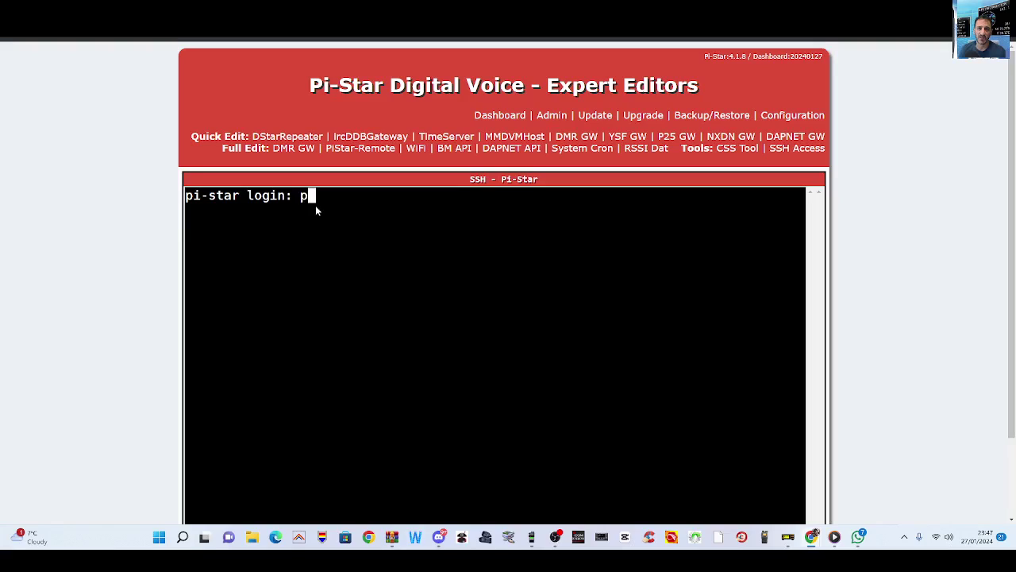
type("pi-star")
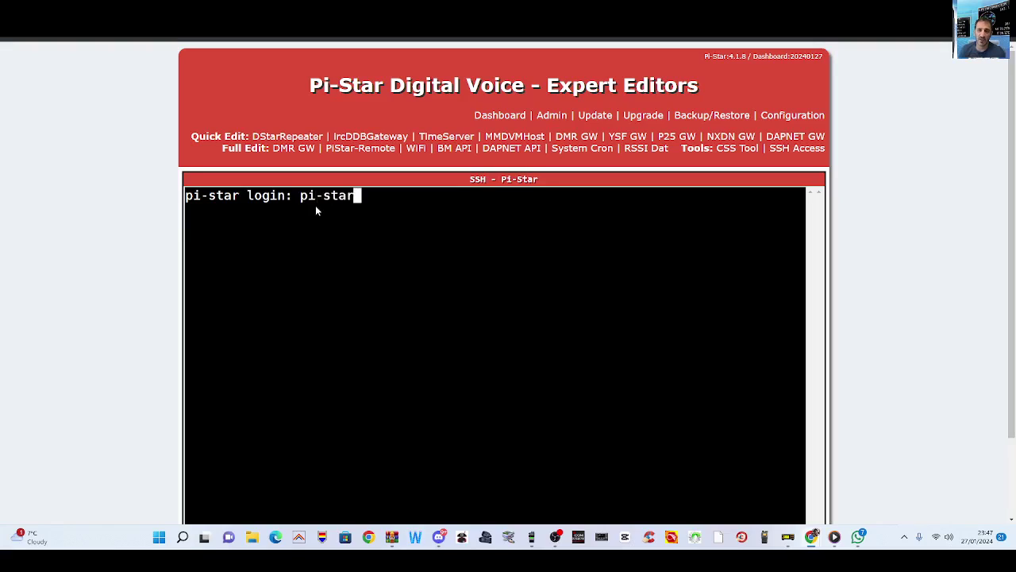
key("Return")
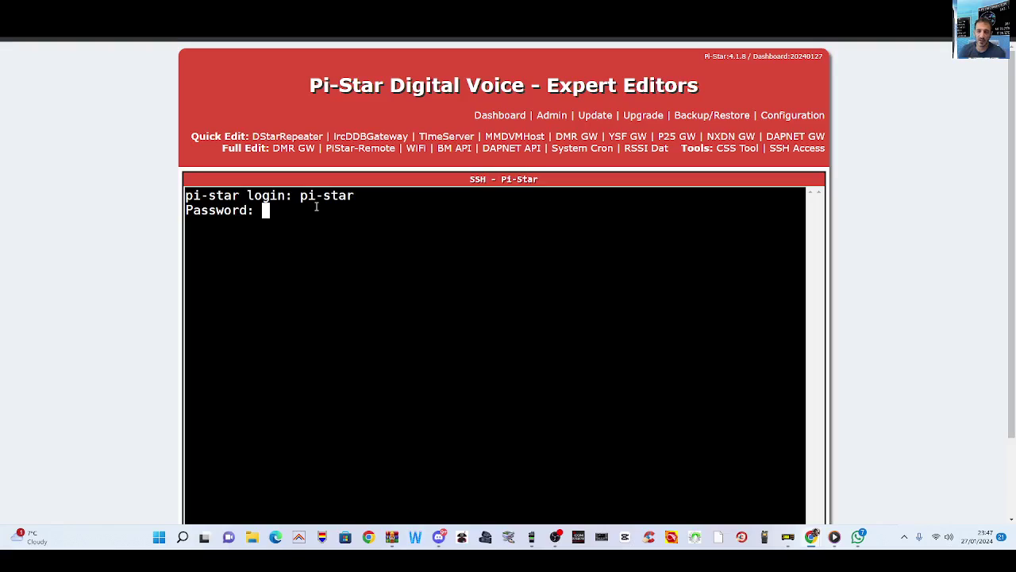
key("Return")
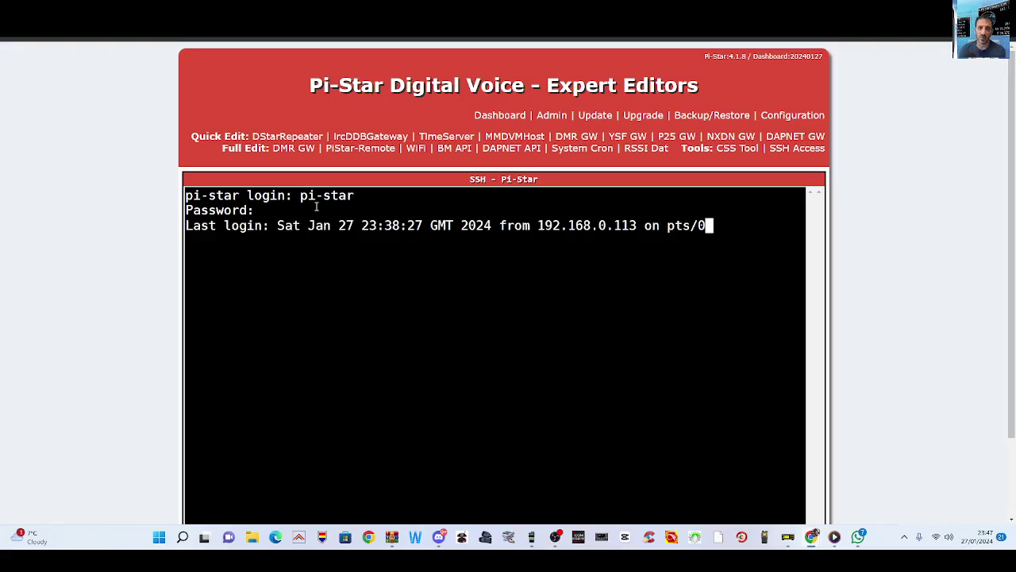
scroll(445, 301, "down", 2)
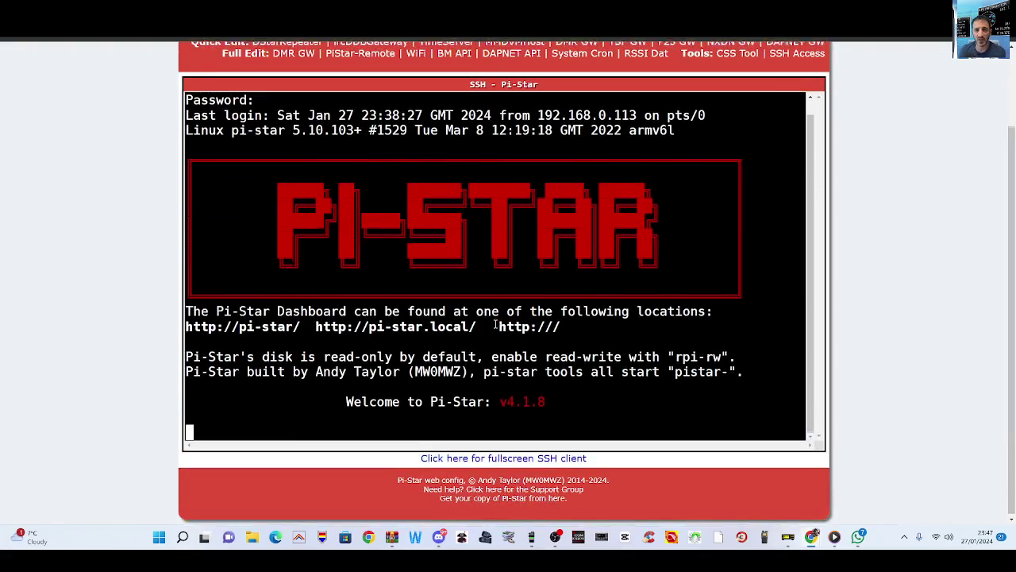
scroll(356, 429, "up", 2)
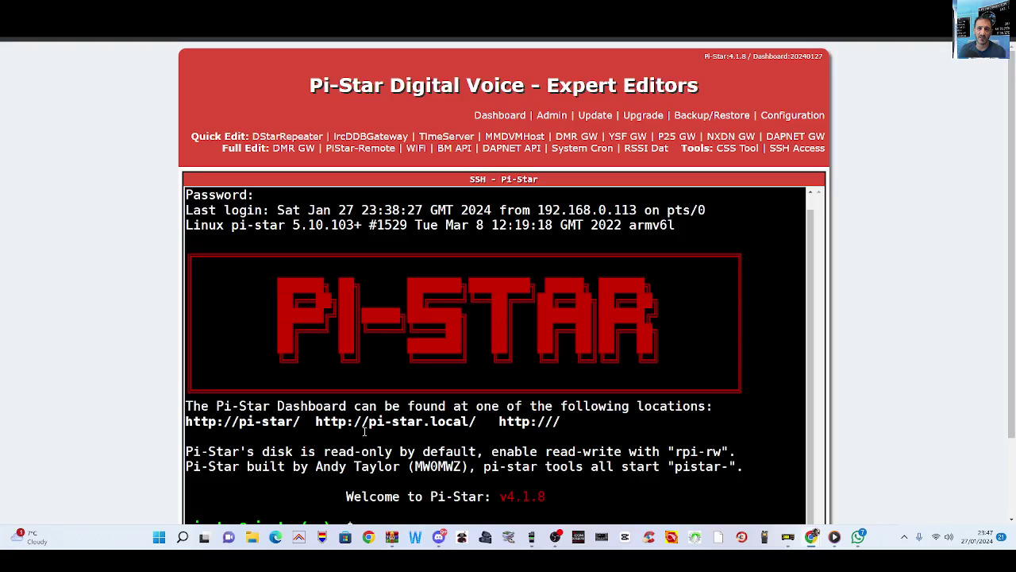
scroll(365, 433, "down", 2)
scroll(370, 433, "up", 2)
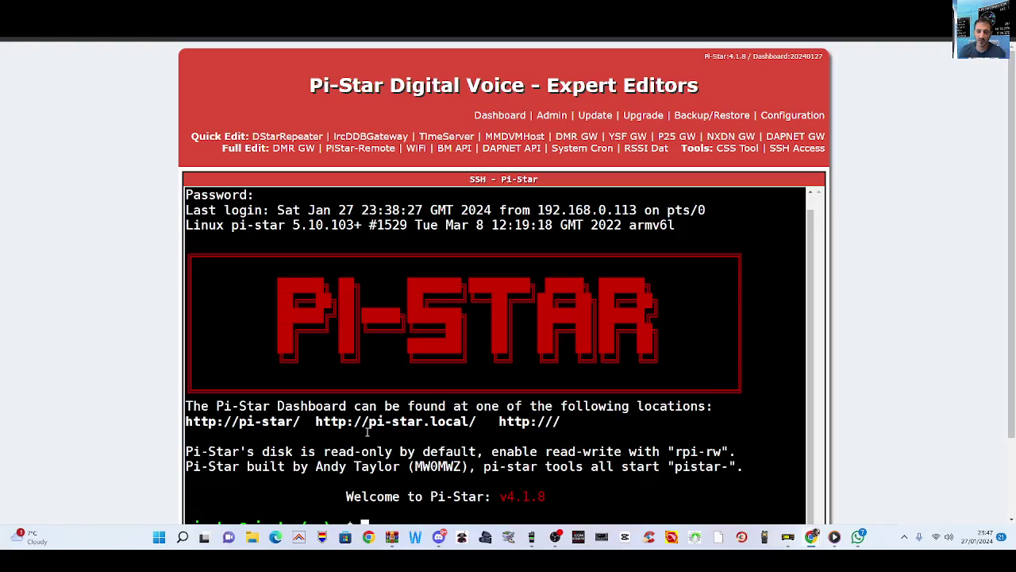
scroll(389, 444, "down", 2)
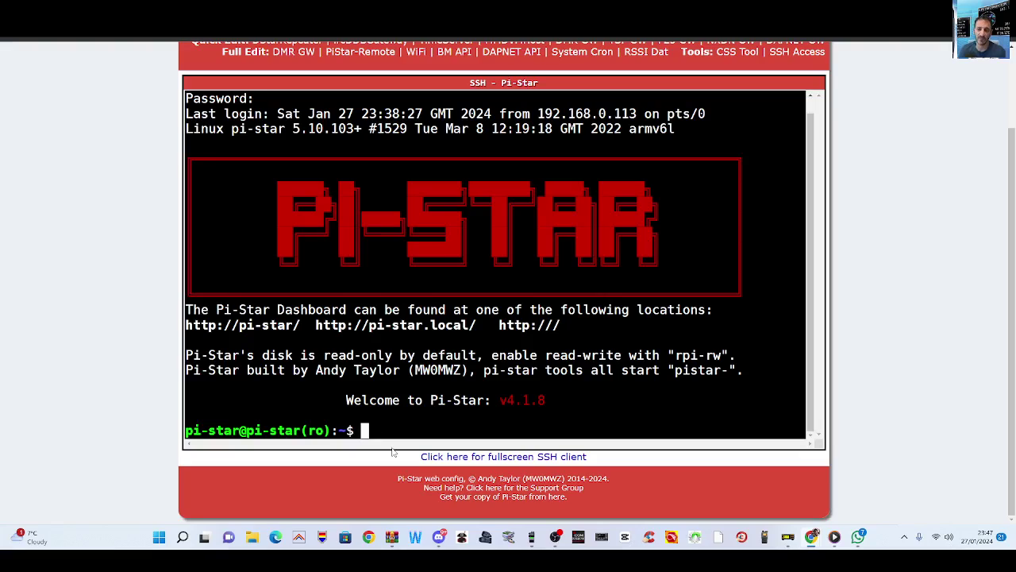
Step: Enter the command 'sudo pistar-modemupgrade hs_hat' at the SSH prompt
type("sud")
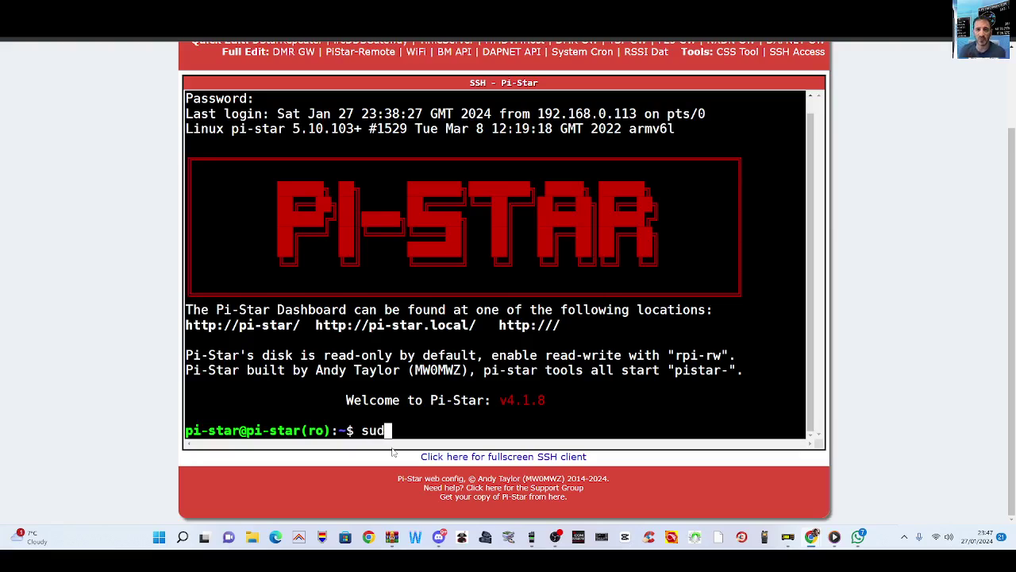
type("o pistar")
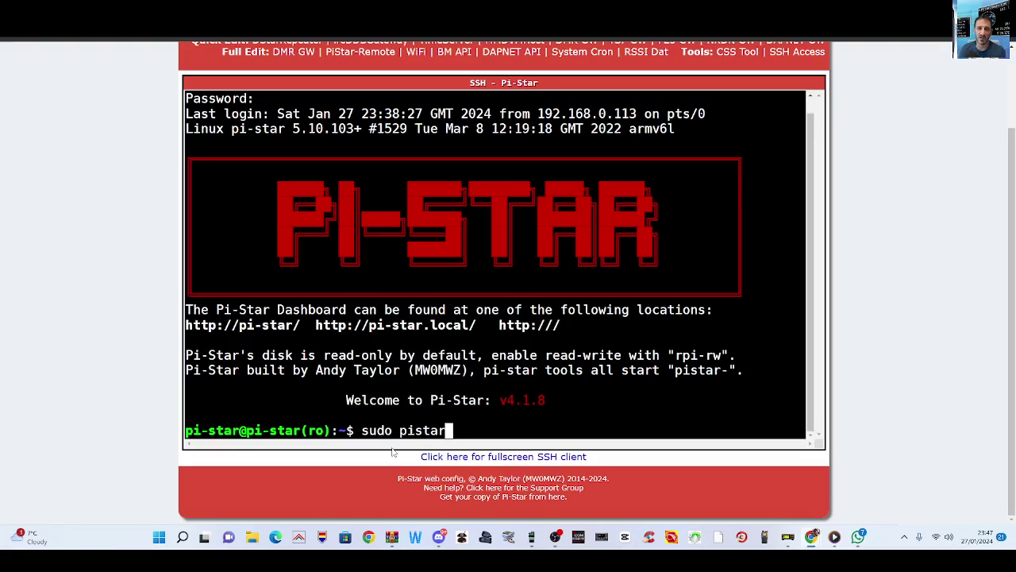
type("-")
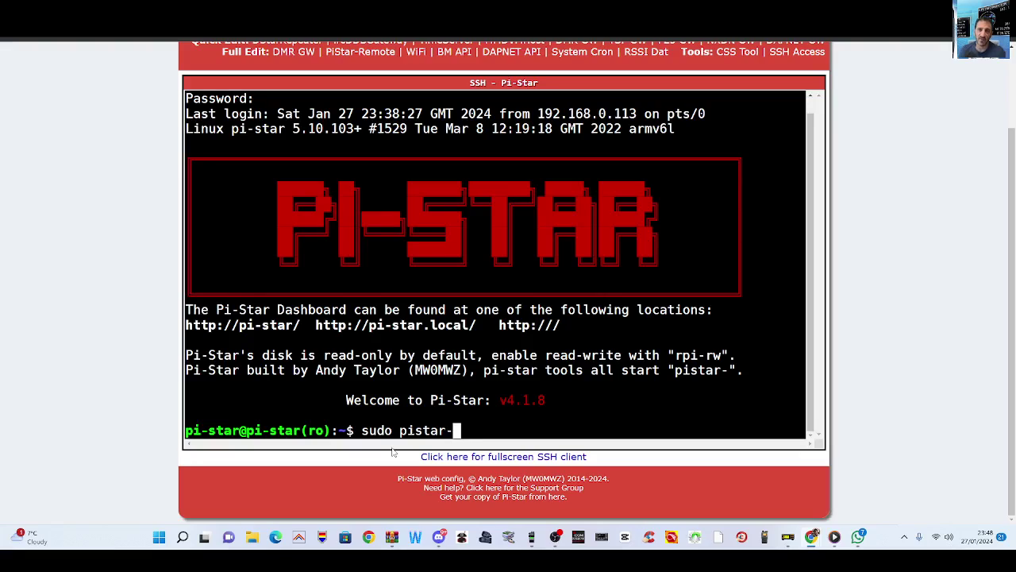
type("mod")
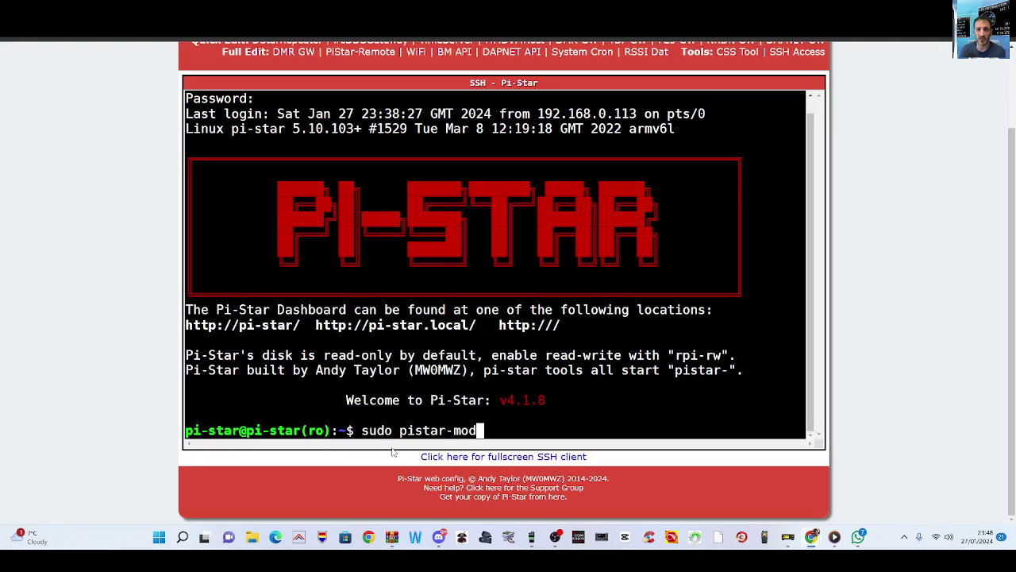
type("emupgrade")
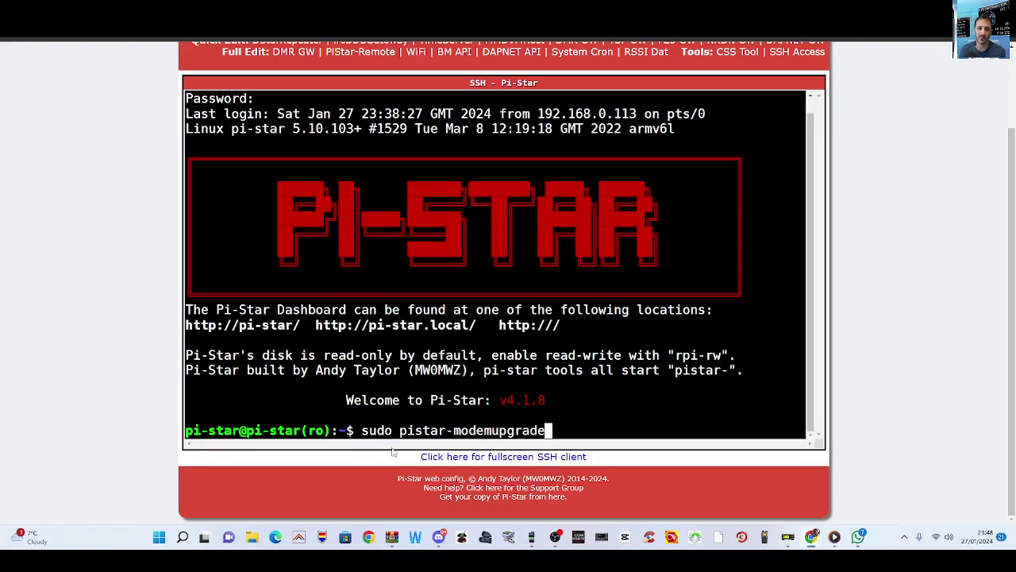
type(" h")
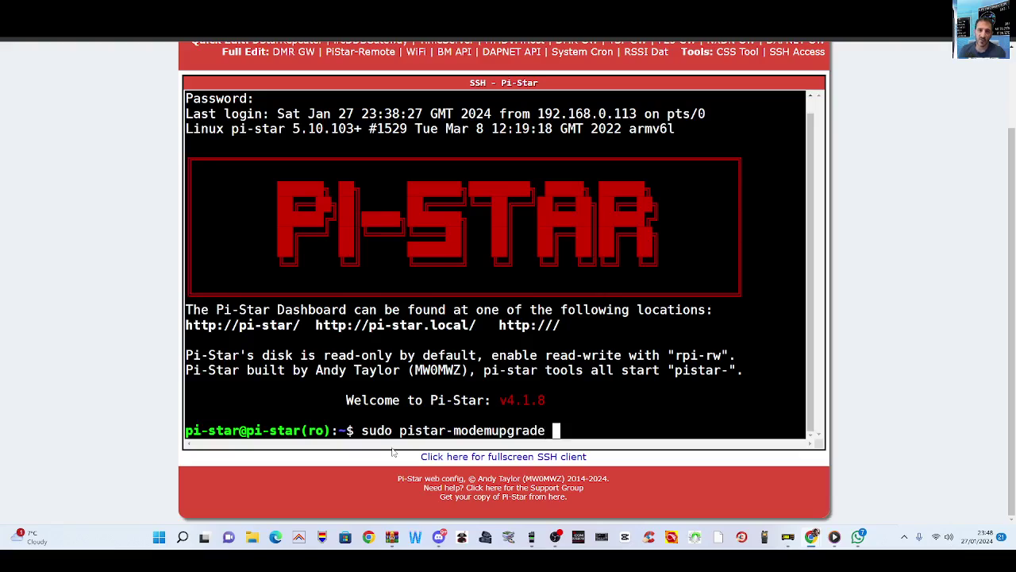
type("s")
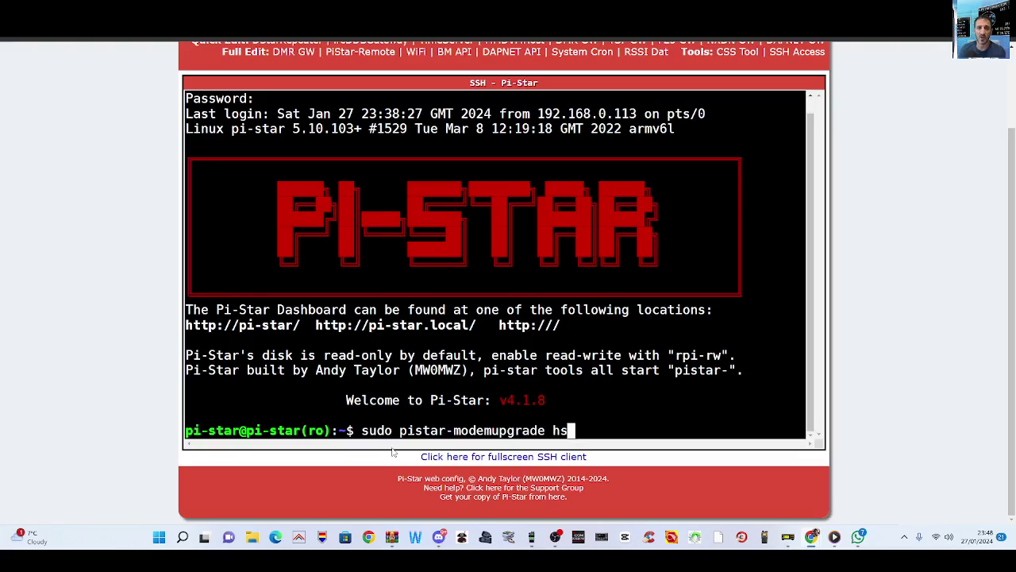
type("_")
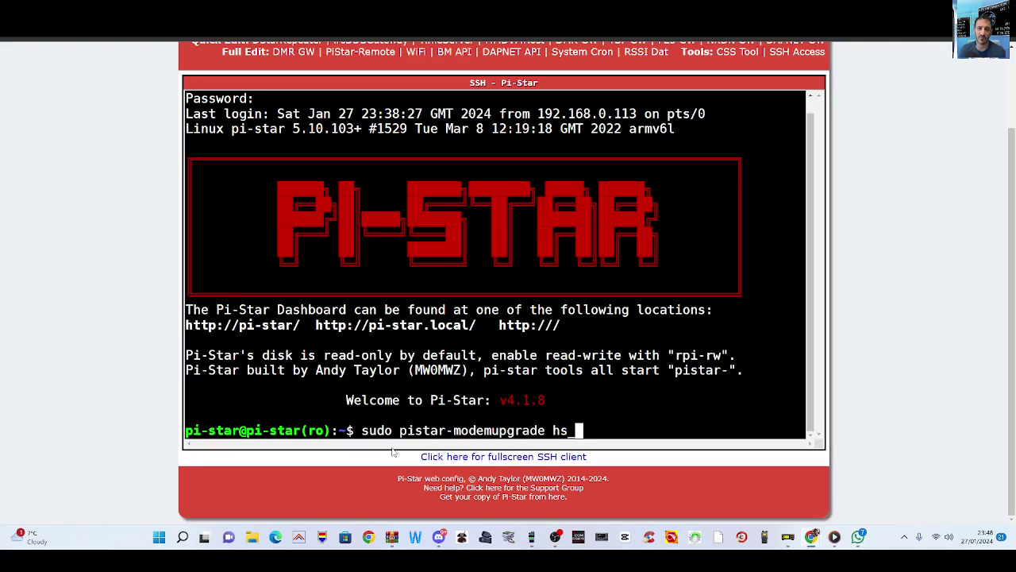
type("hat")
Step: Run the upgrade and flash firmware 1.6.1 onto the hs_hat modem
key("Return")
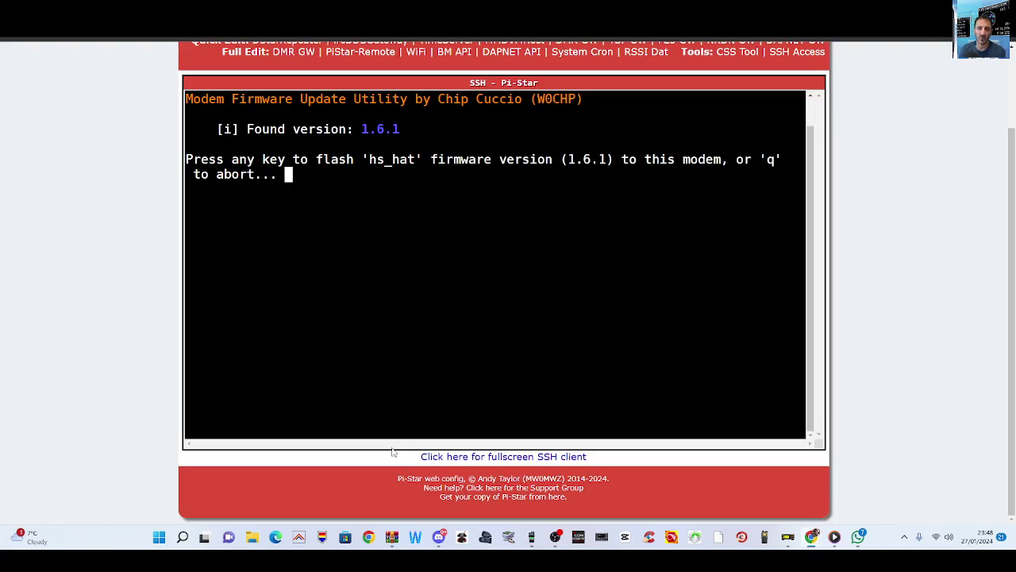
key("Return")
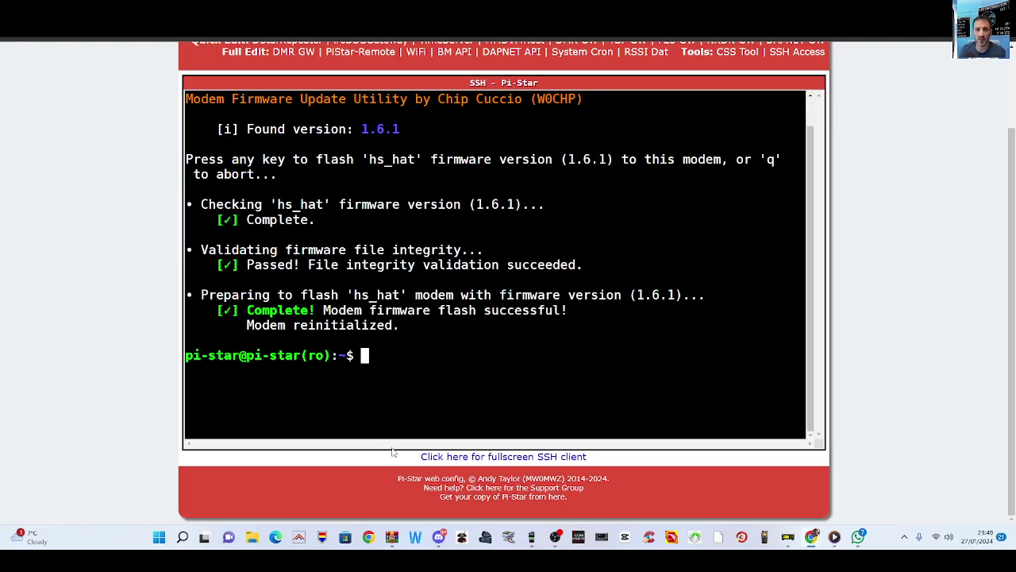
Step: Leave the SSH page for the main dashboard and confirm FW shows HS_Hat:v1.6.1
scroll(426, 399, "up", 1)
scroll(426, 399, "up", 1)
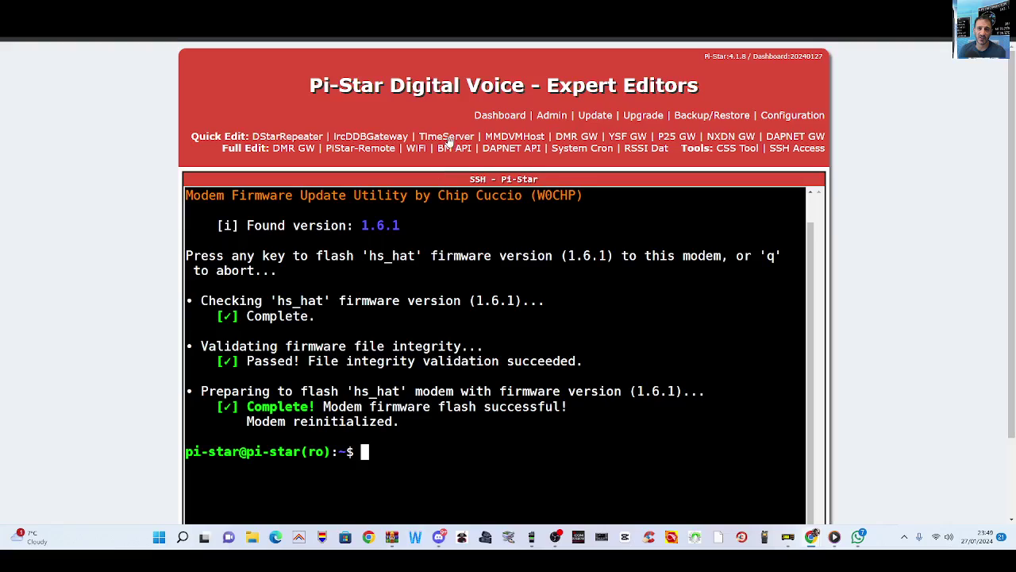
left_click(503, 115)
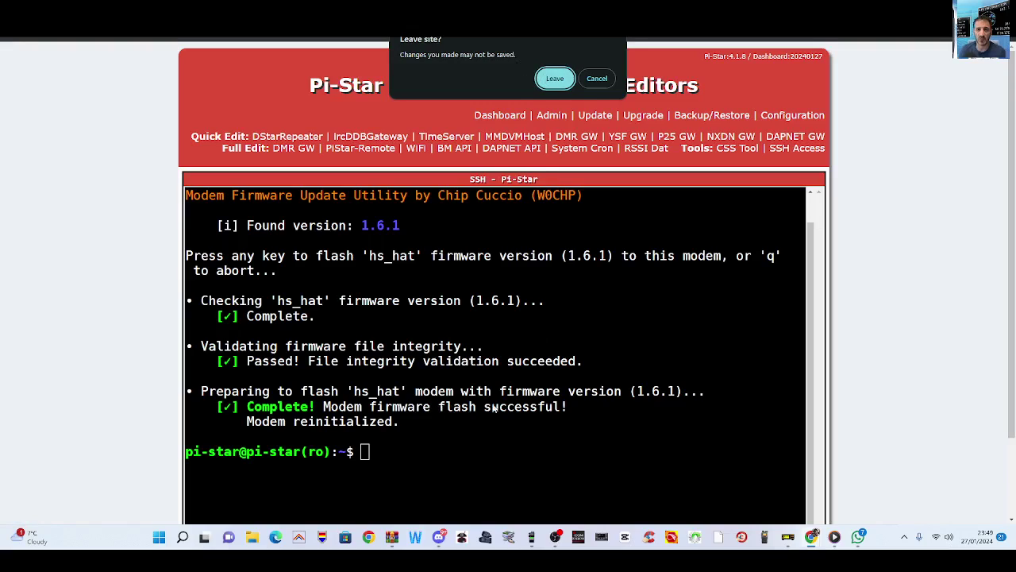
left_click(552, 81)
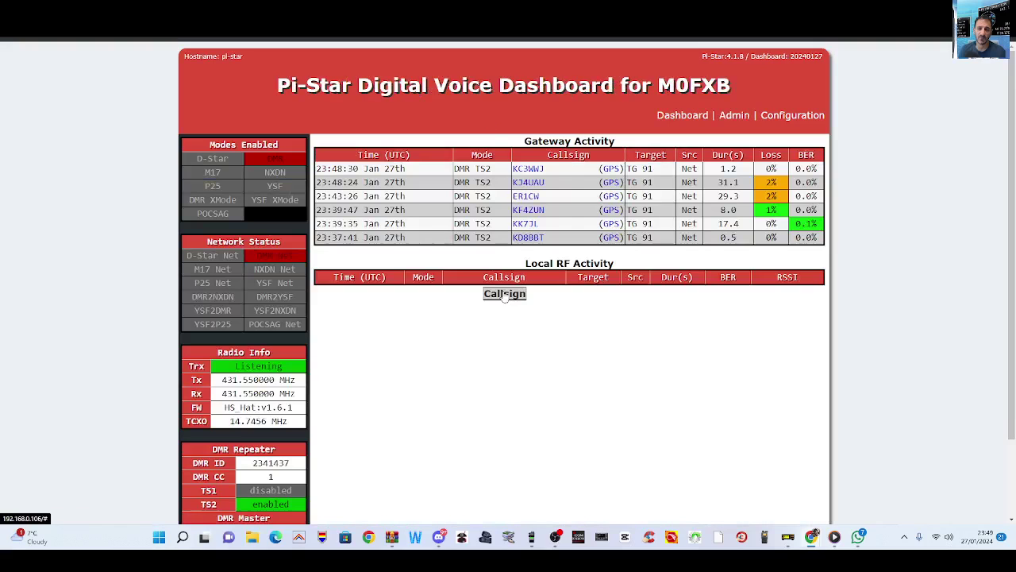
scroll(503, 292, "down", 1)
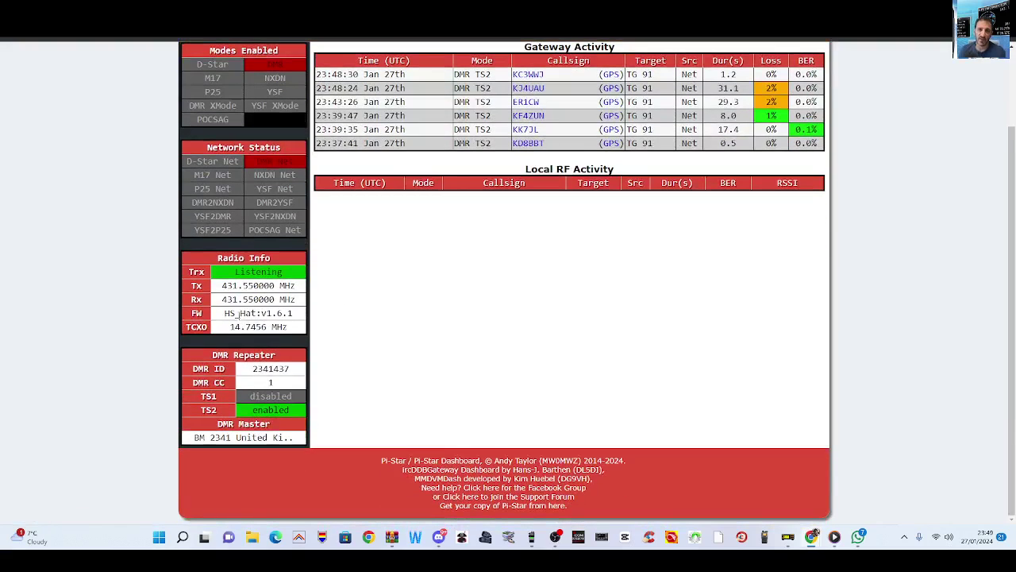
scroll(651, 340, "up", 1)
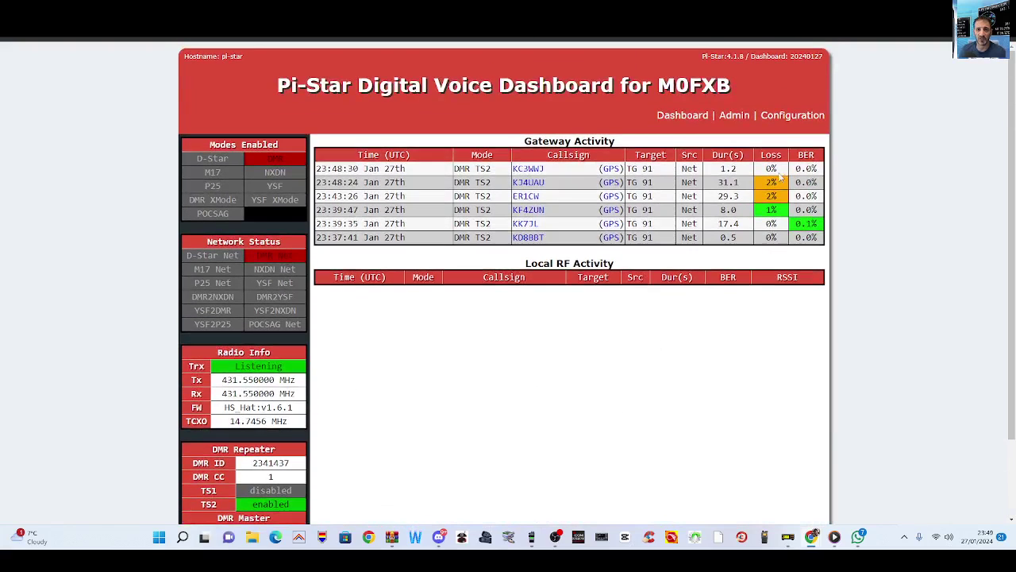
Step: Turn on M17 Mode under MMDVMHost Configuration and apply the changes
left_click(788, 116)
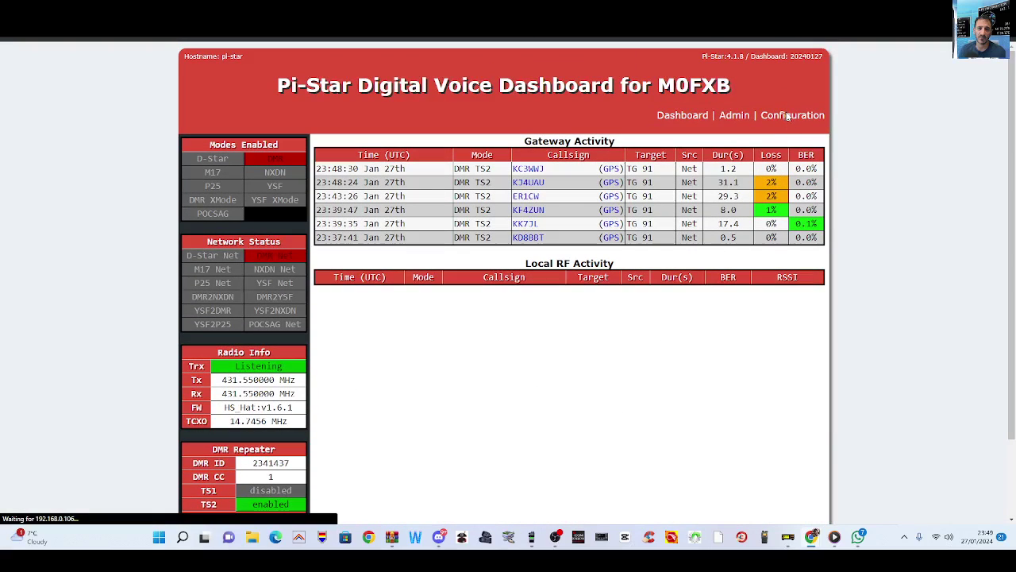
scroll(290, 238, "down", 3)
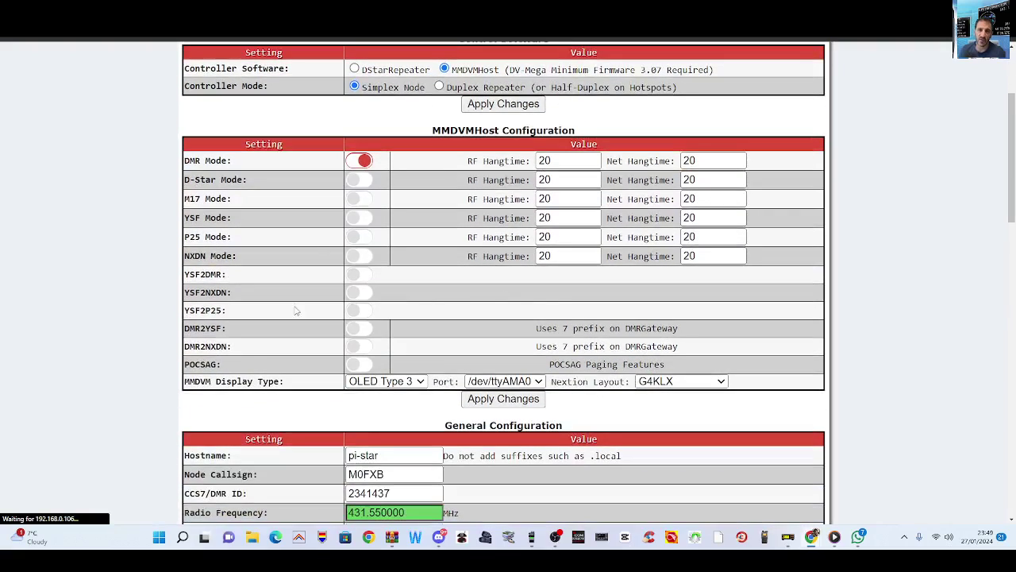
left_click(359, 198)
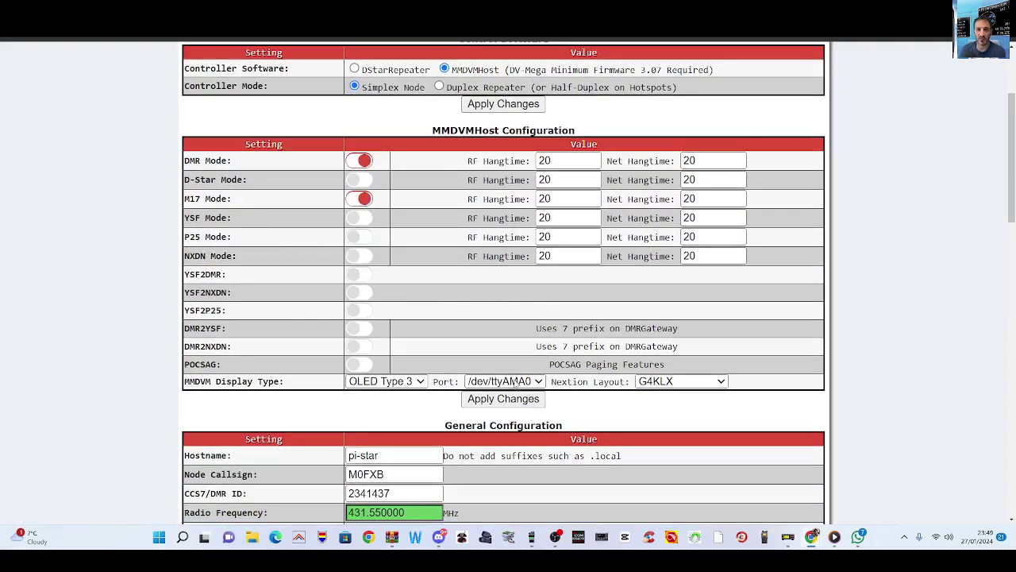
left_click(508, 399)
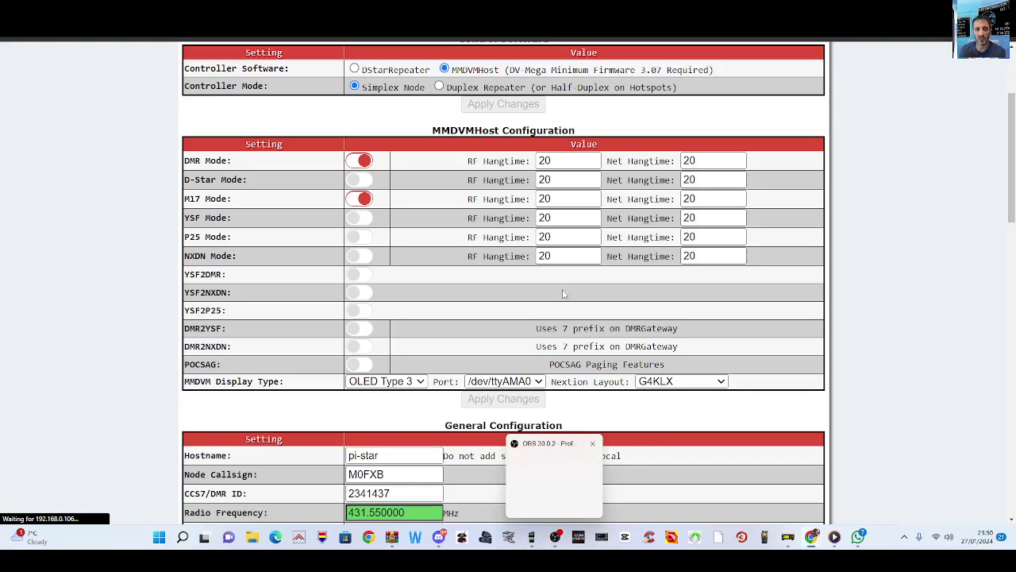
scroll(555, 209, "up", 3)
scroll(556, 209, "down", 10)
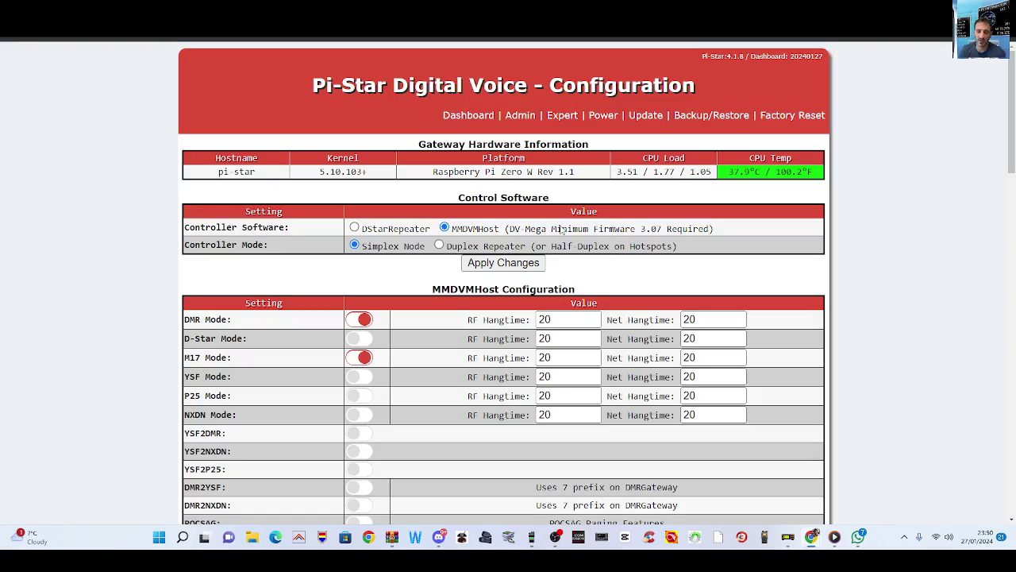
Step: Search 'm17m17' in a new tab and open the M17-M17 Reflector Dashboard
left_click(814, 535)
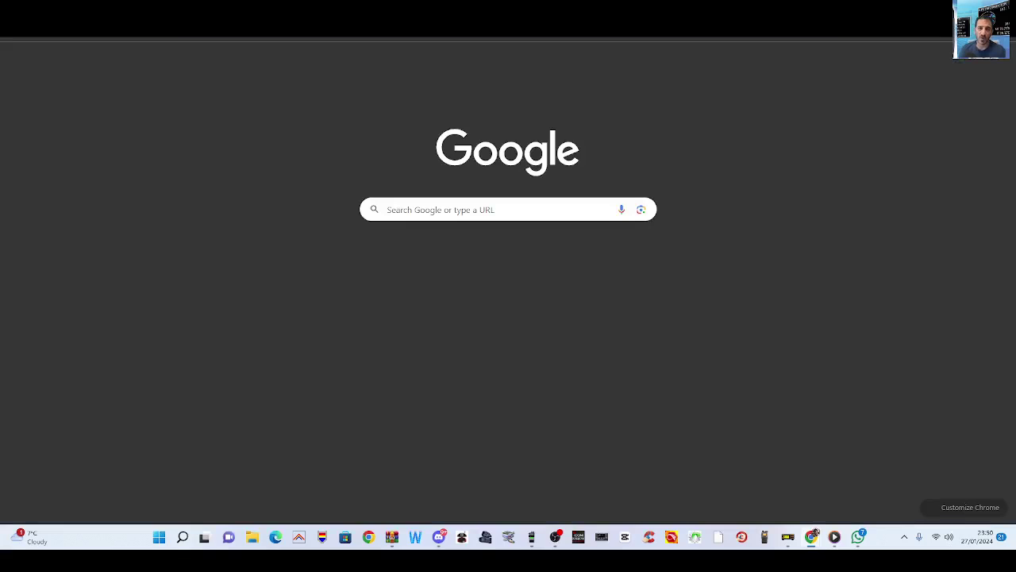
type("m17m17")
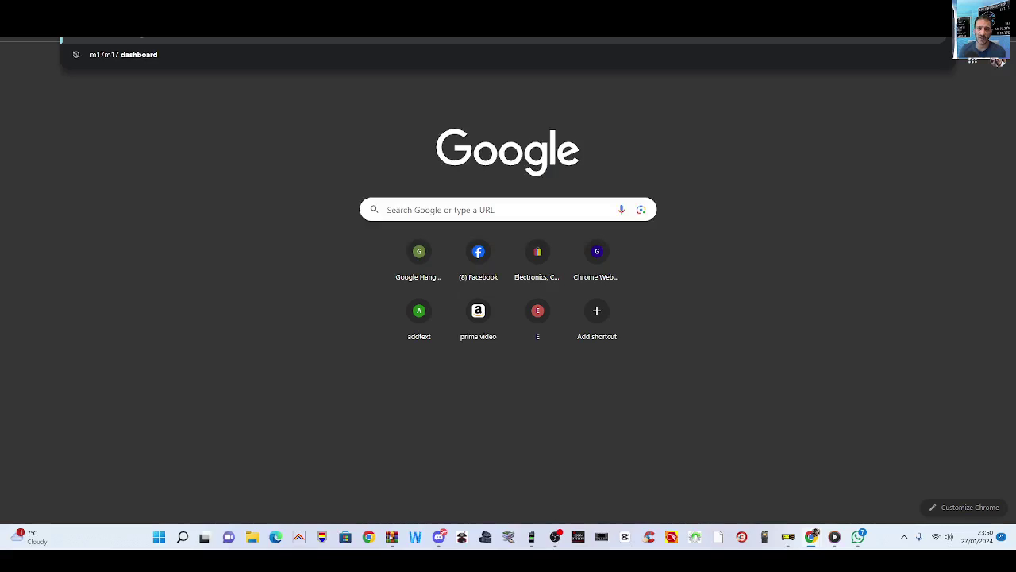
key("Return")
left_click(153, 180)
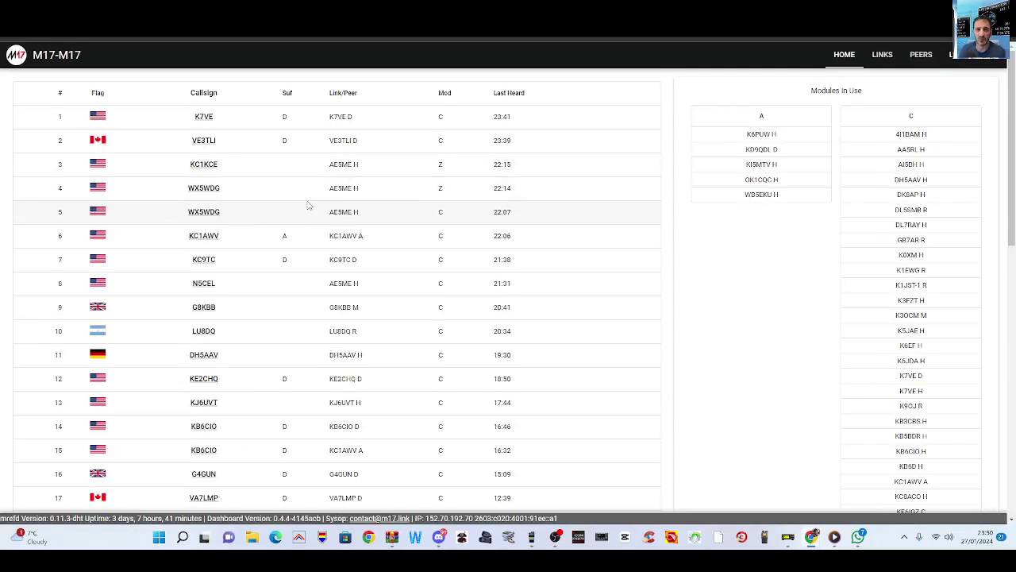
Step: Back in the Pi-Star configuration, set the M17 Startup Host to M17-M17
left_click(814, 534)
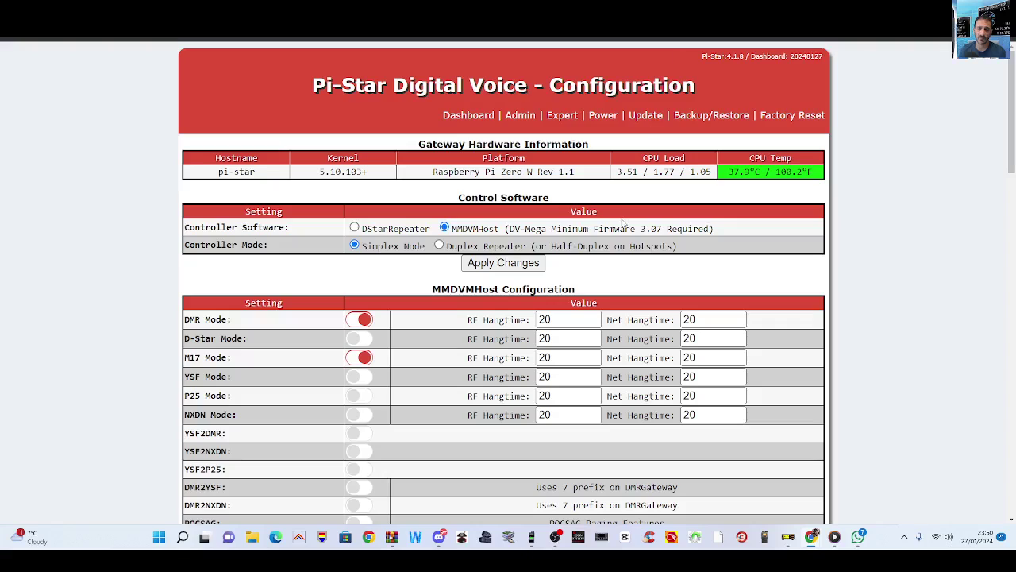
scroll(625, 223, "down", 10)
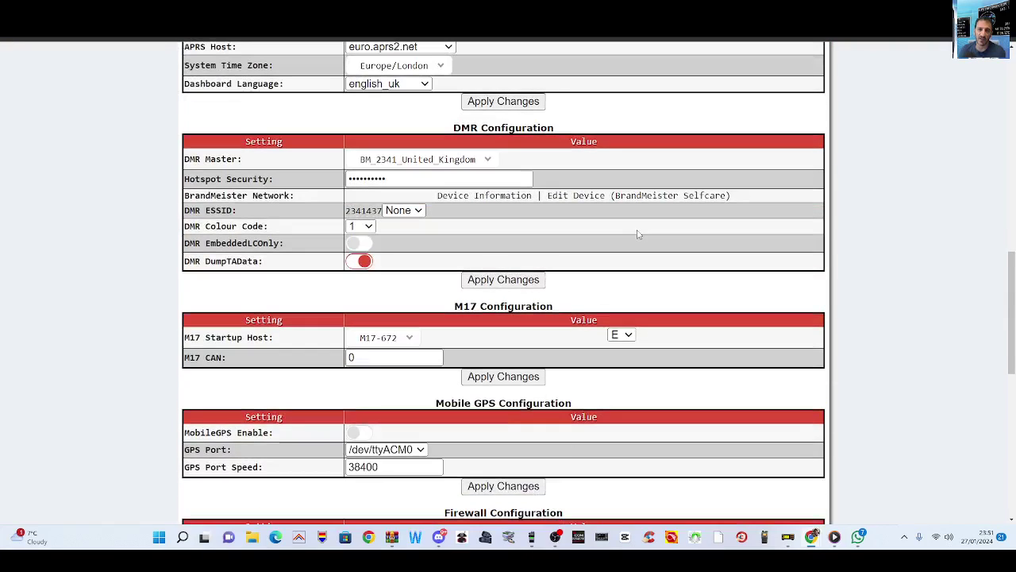
left_click(410, 339)
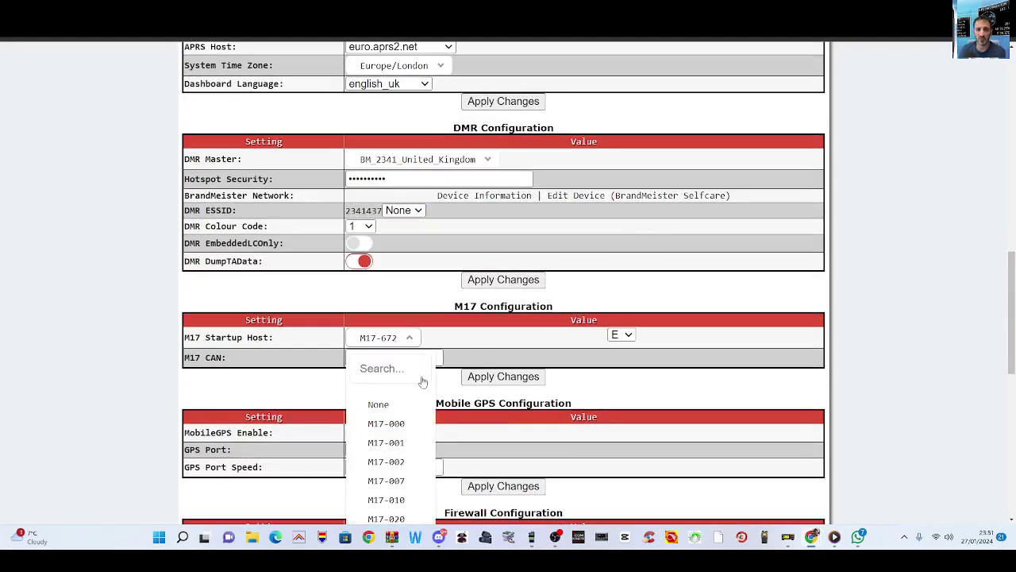
scroll(405, 453, "down", 10)
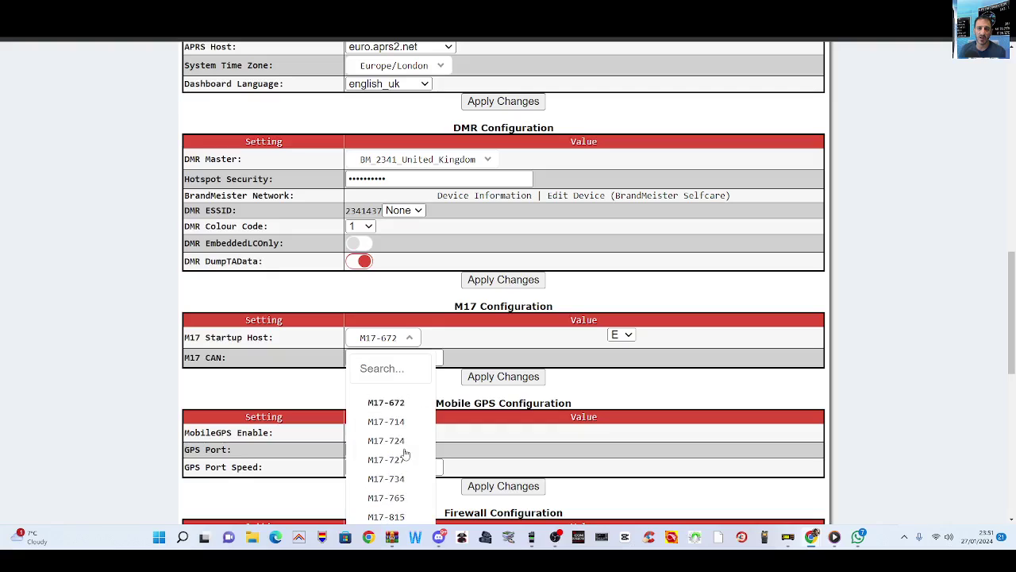
scroll(405, 453, "down", 10)
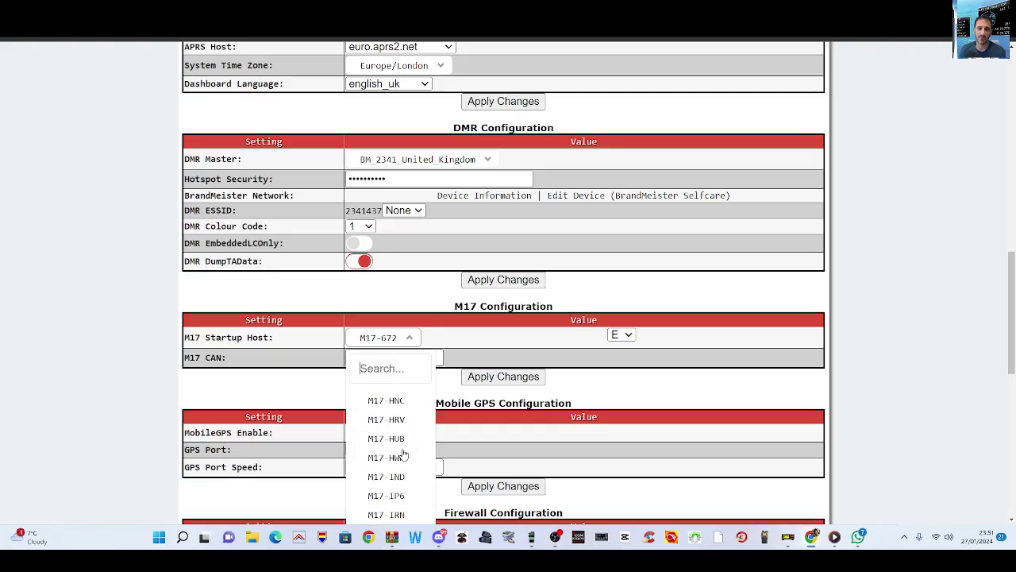
scroll(405, 454, "down", 10)
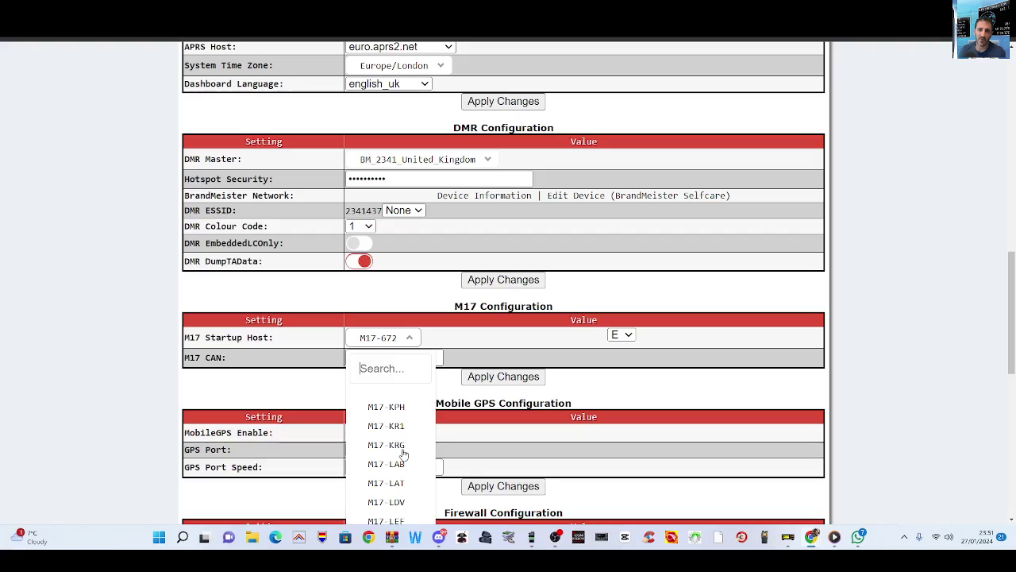
scroll(401, 452, "down", 2)
left_click(393, 471)
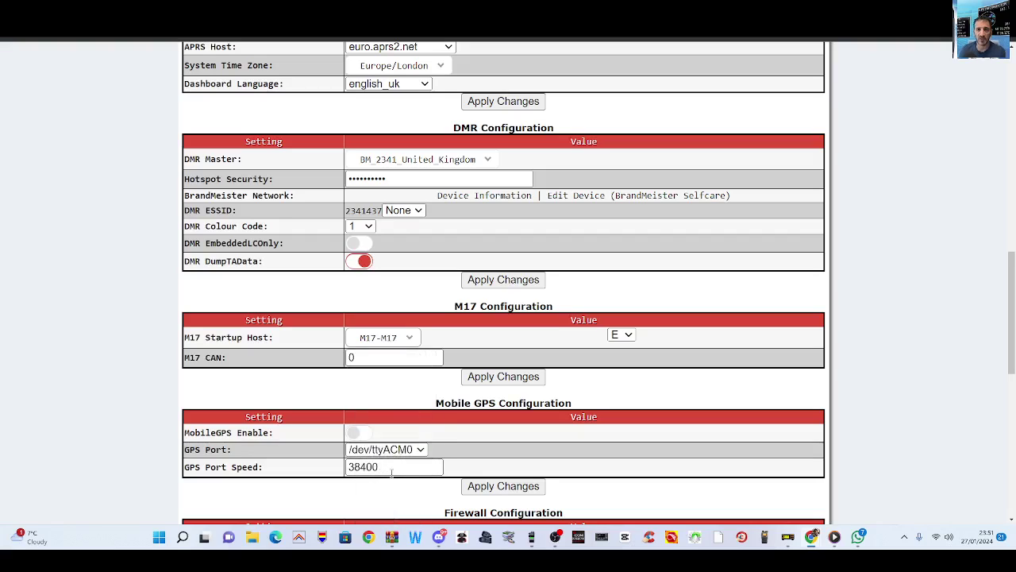
Step: Select reflector module C and apply the M17 configuration
left_click(622, 334)
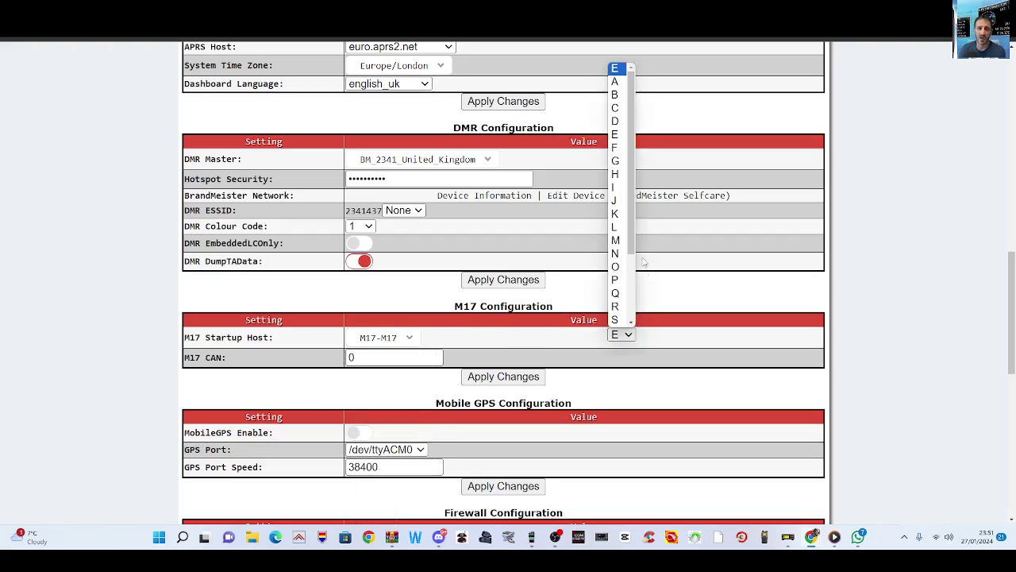
left_click(615, 108)
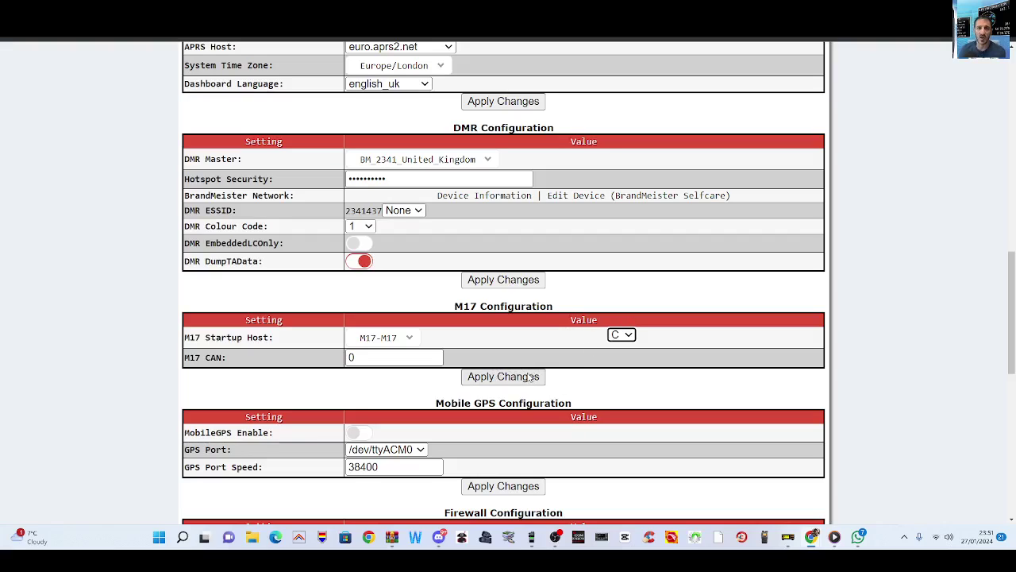
left_click(530, 378)
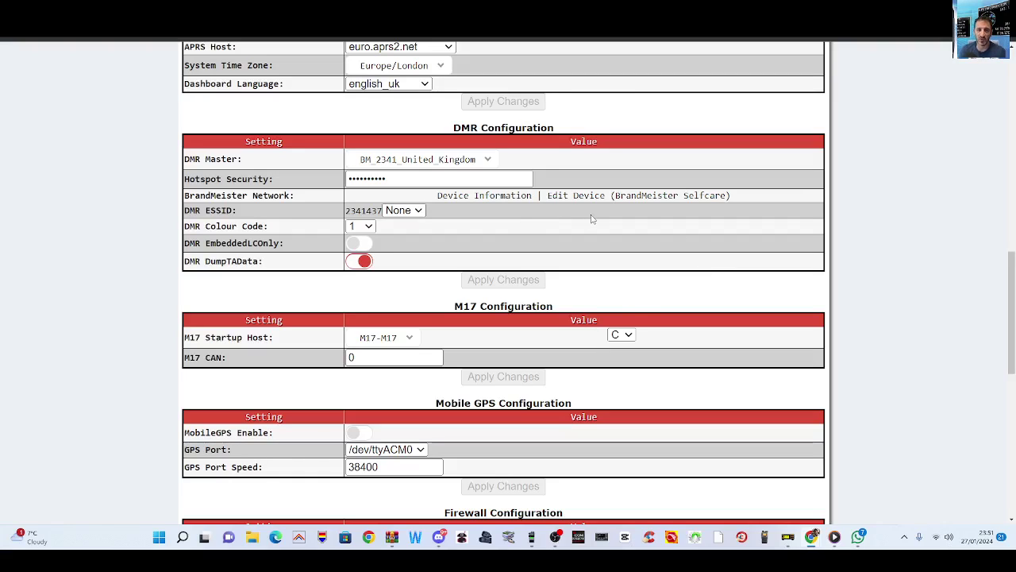
scroll(659, 244, "up", 5)
scroll(658, 244, "up", 5)
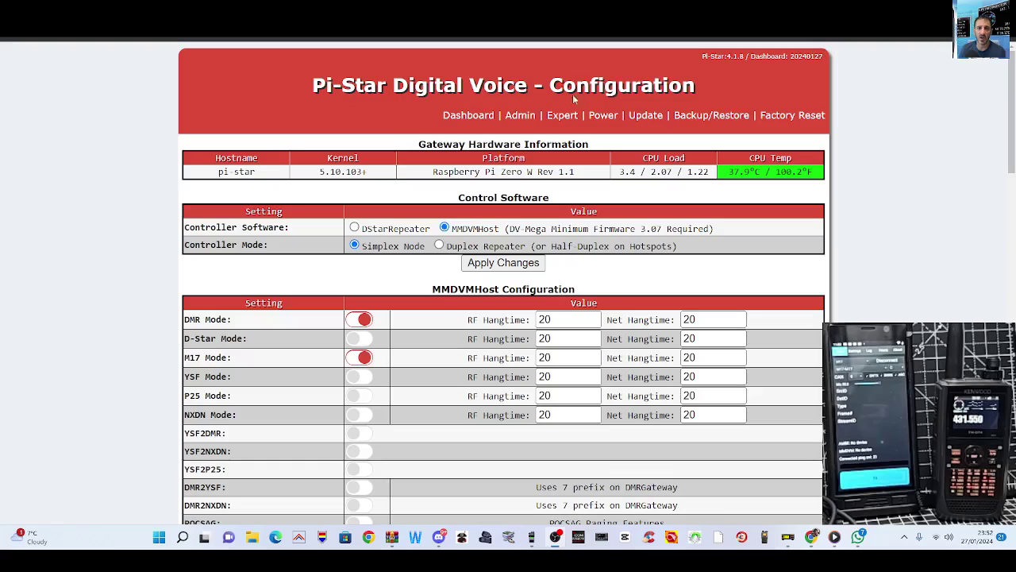
Step: Check the dashboard's M17 Network panel shows M17-M17 C, then switch to the reflector tab
left_click(469, 116)
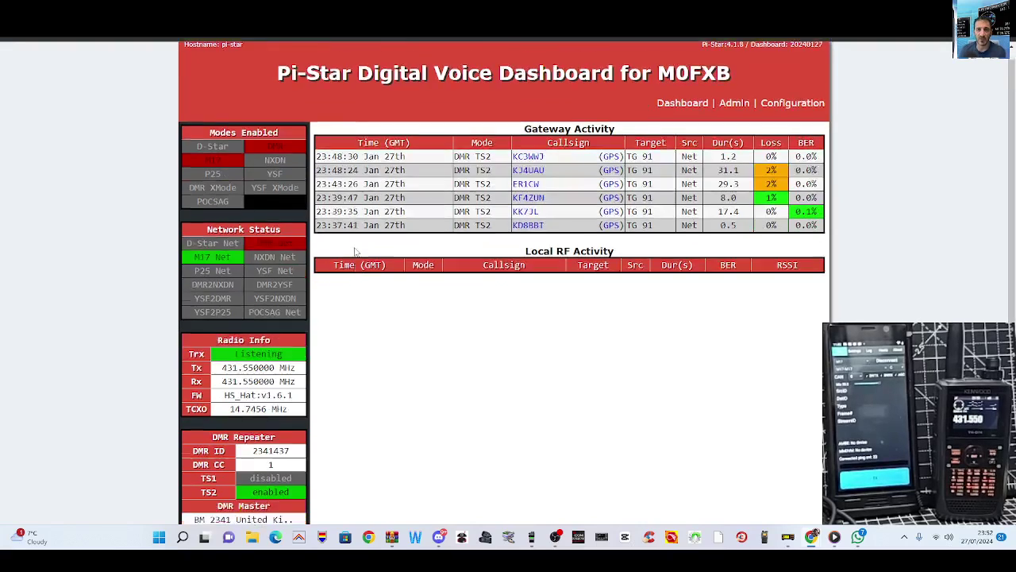
scroll(351, 253, "down", 3)
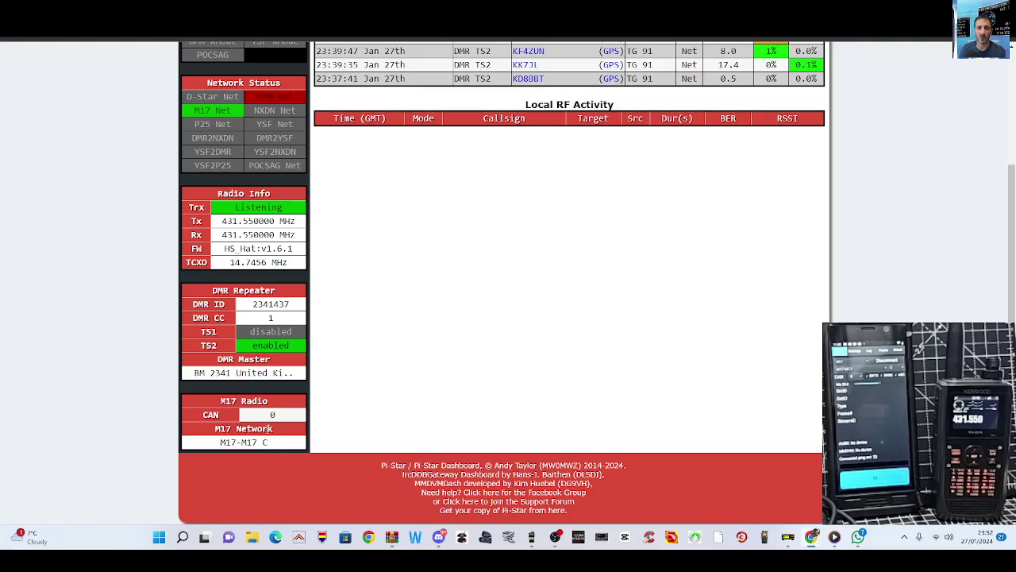
scroll(281, 401, "up", 1)
scroll(303, 376, "up", 2)
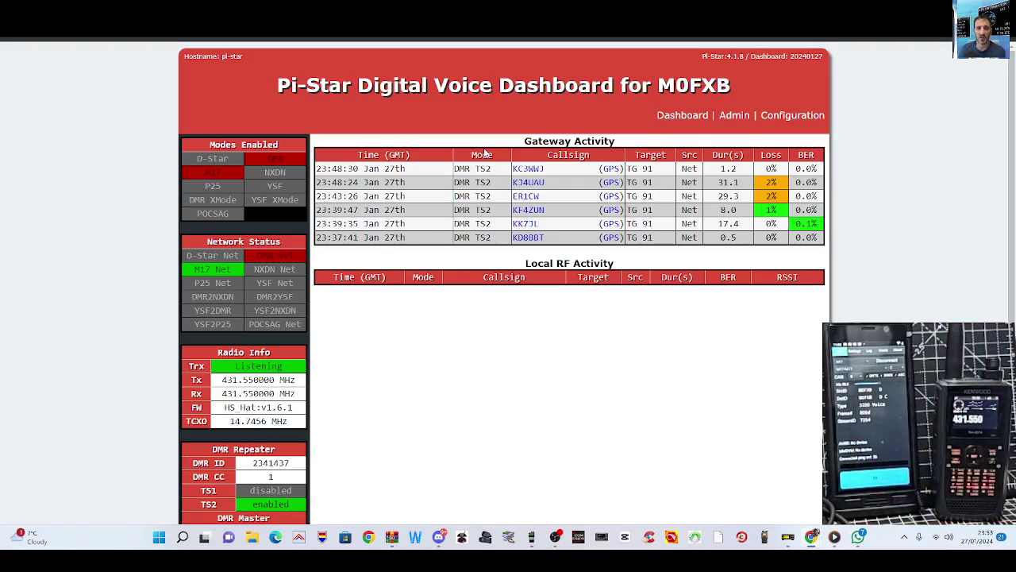
key("ctrl+Tab")
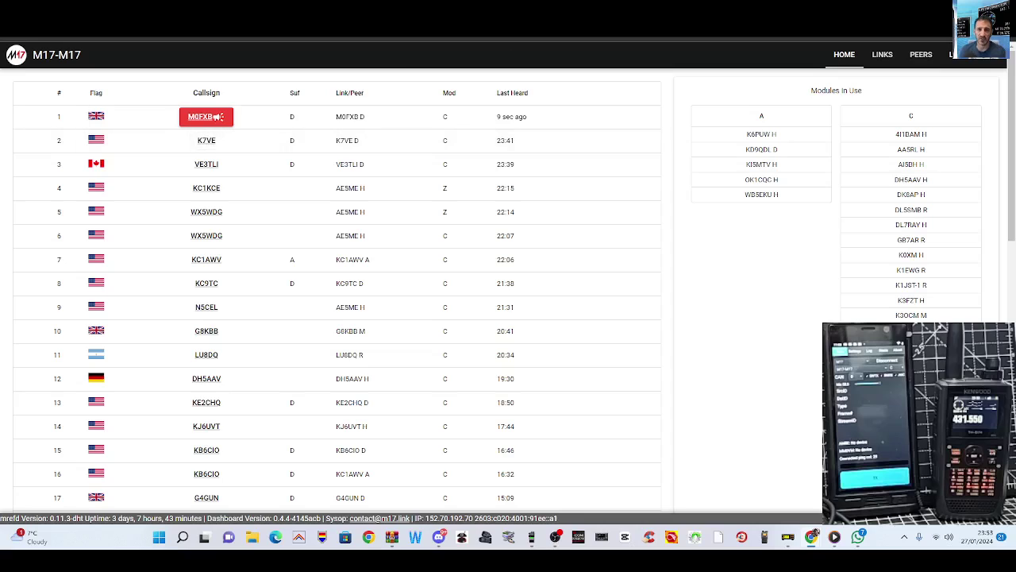
Step: After confirming the hotspot is last heard on module C, switch back to Pi-Star
key("ctrl+Tab")
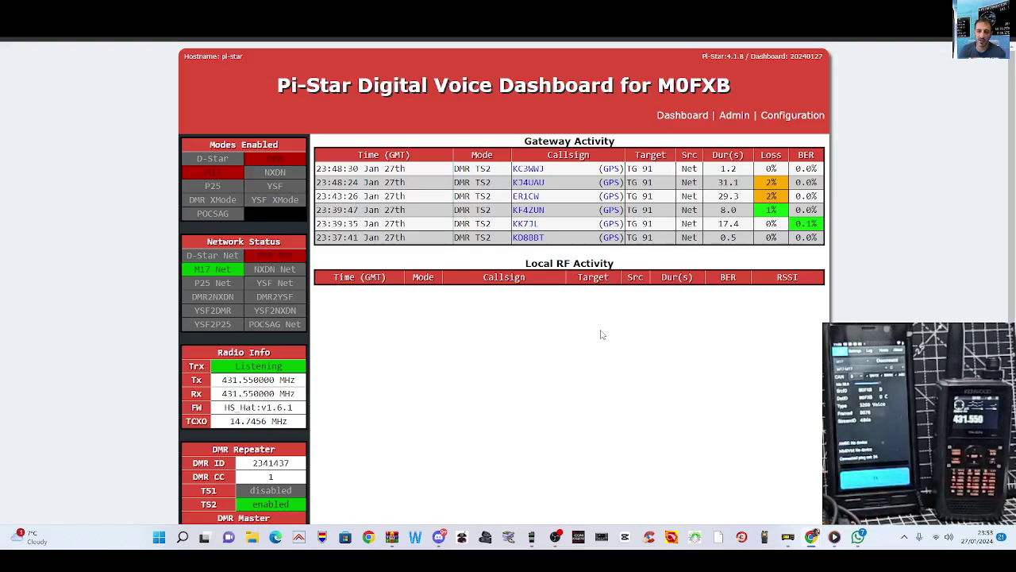
Step: Scroll down the dashboard to inspect the M17 Radio and network panels, then scroll back up
scroll(650, 343, "down", 1)
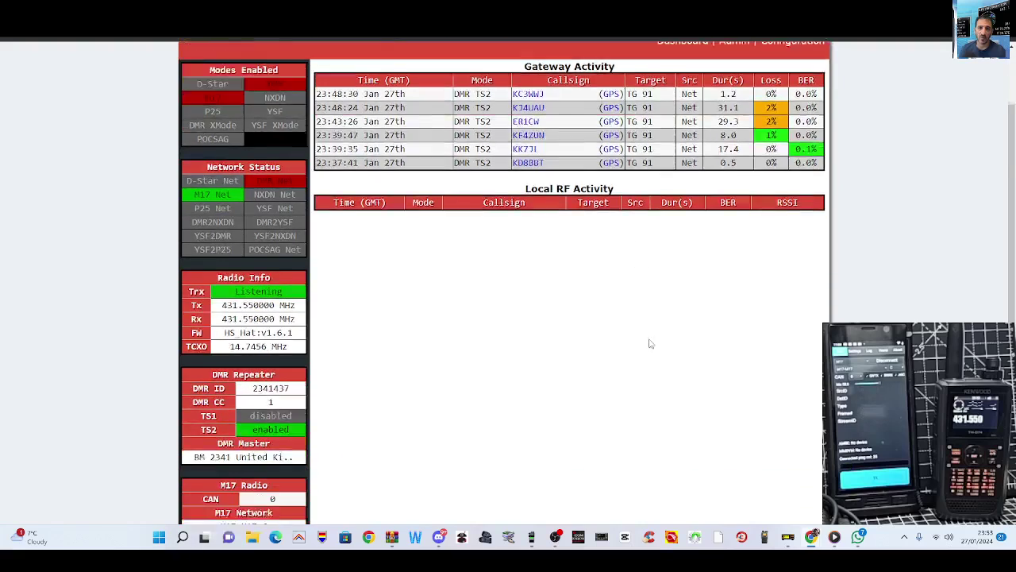
scroll(650, 343, "down", 1)
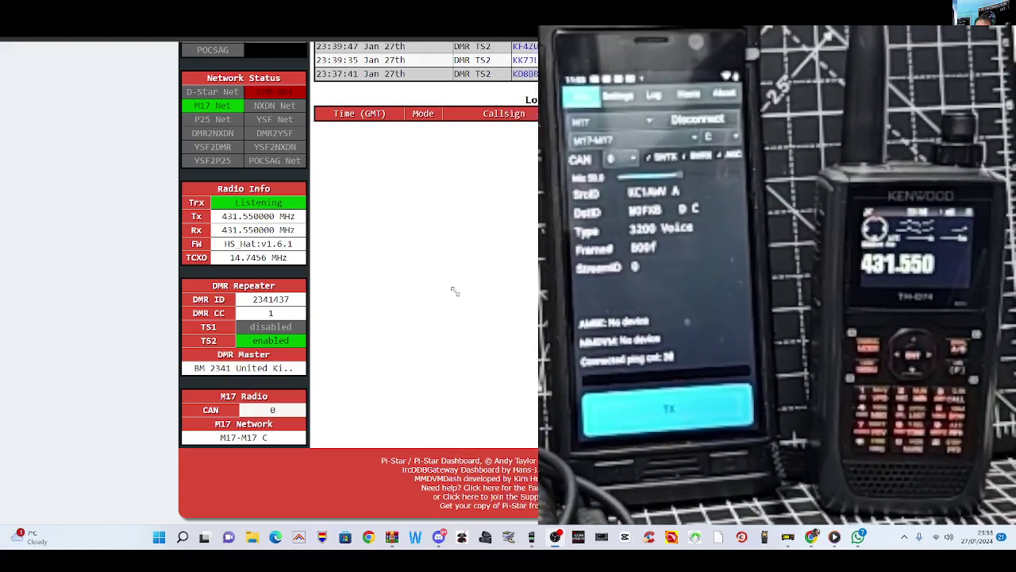
scroll(381, 285, "up", 2)
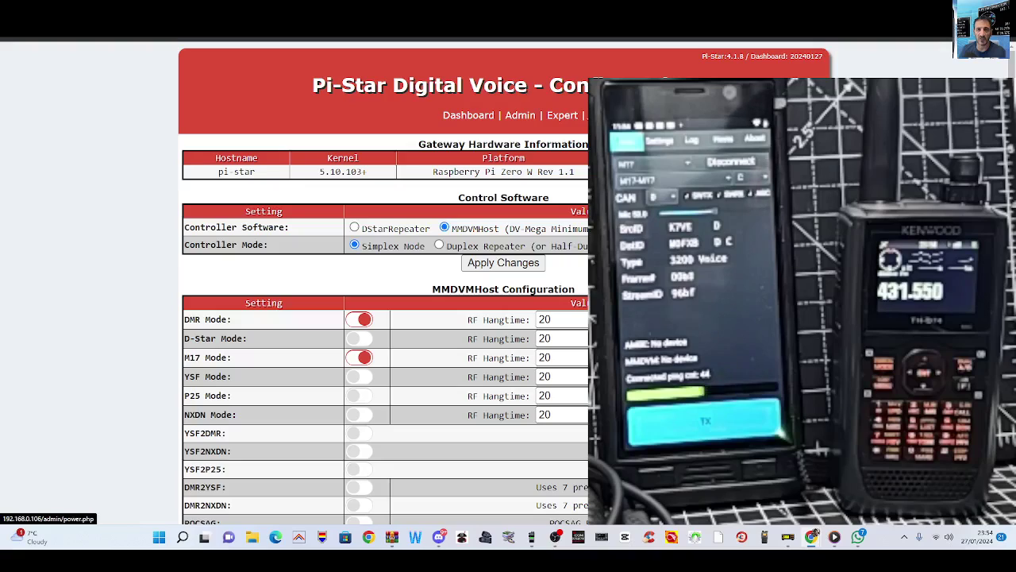
Step: Reboot the hotspot from the Power page and confirm the 'Are you sure?' prompt
left_click(375, 233)
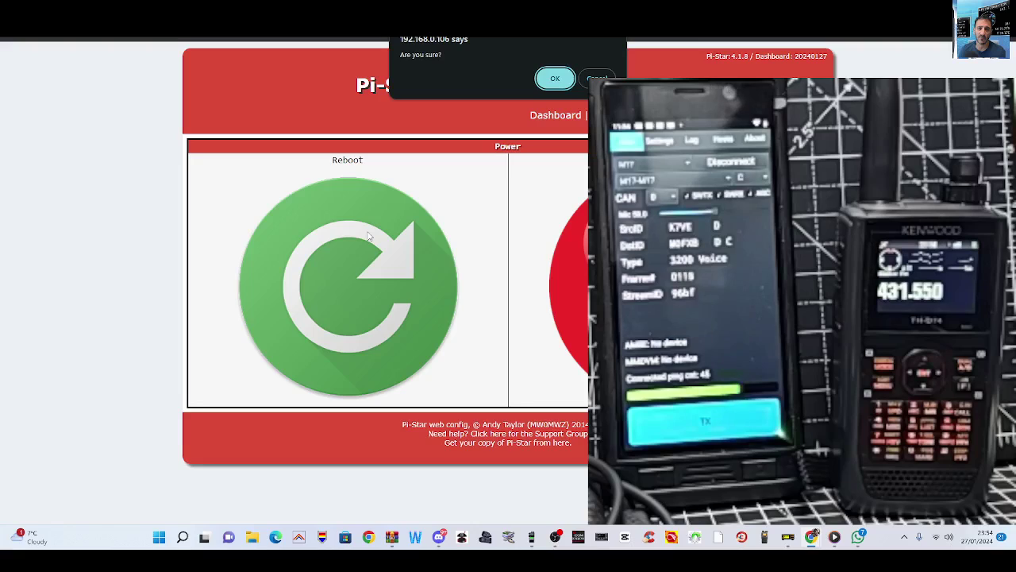
left_click(552, 79)
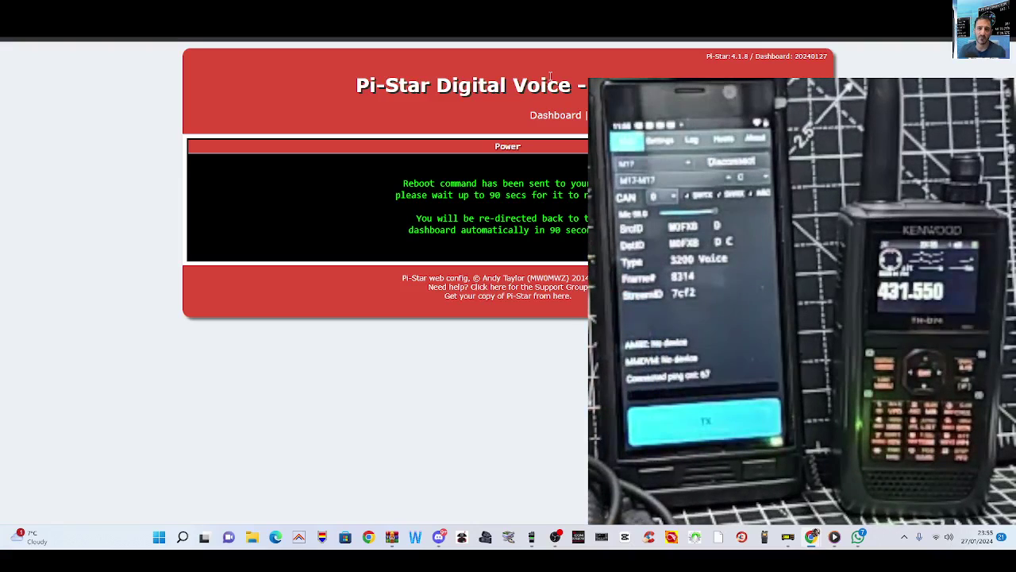
Step: Switch off DMR Mode in MMDVMHost Configuration and apply changes, leaving M17 enabled
left_click(542, 117)
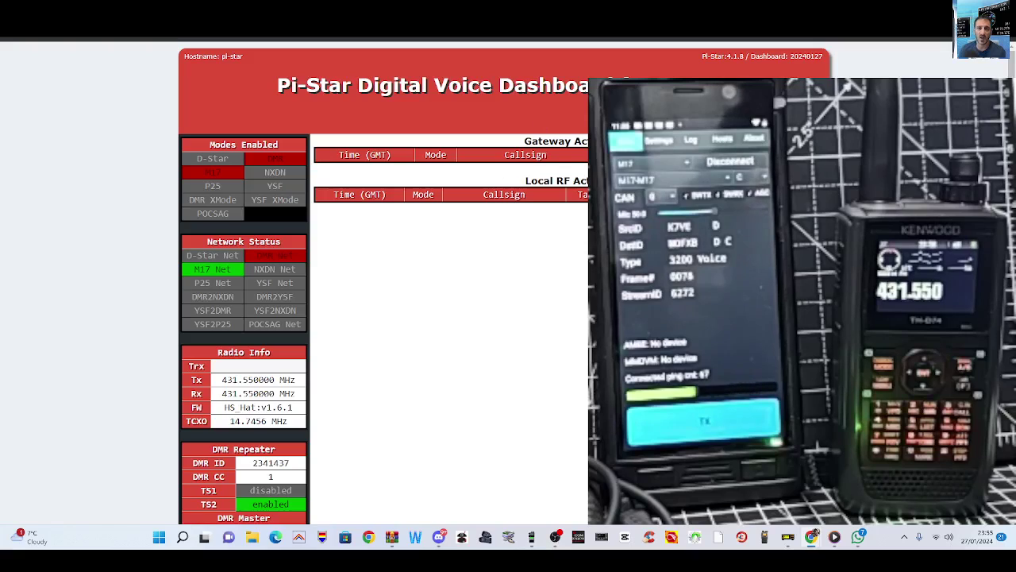
scroll(542, 117, "down", 2)
scroll(384, 317, "up", 2)
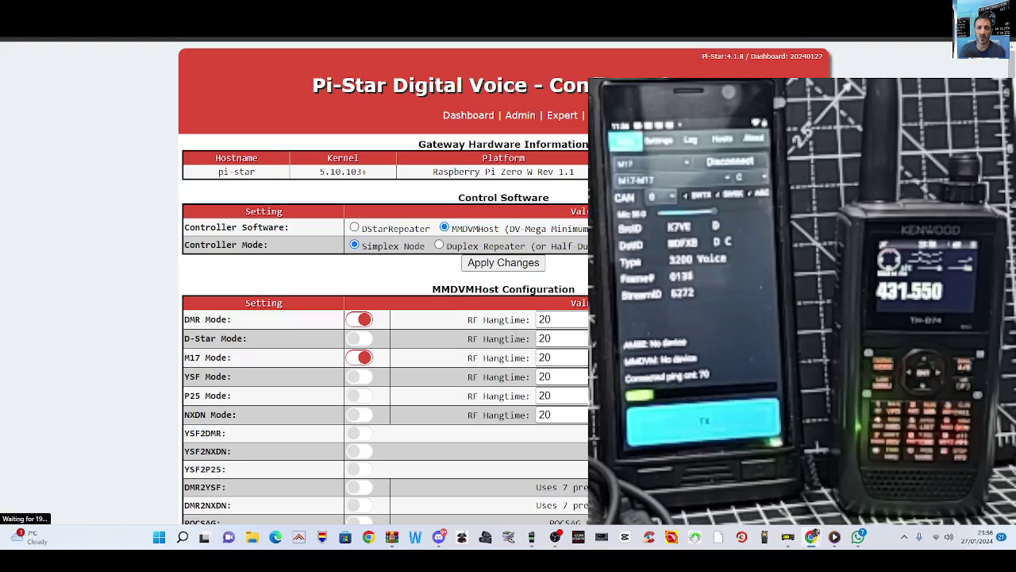
left_click(359, 319)
scroll(584, 308, "down", 3)
left_click(502, 293)
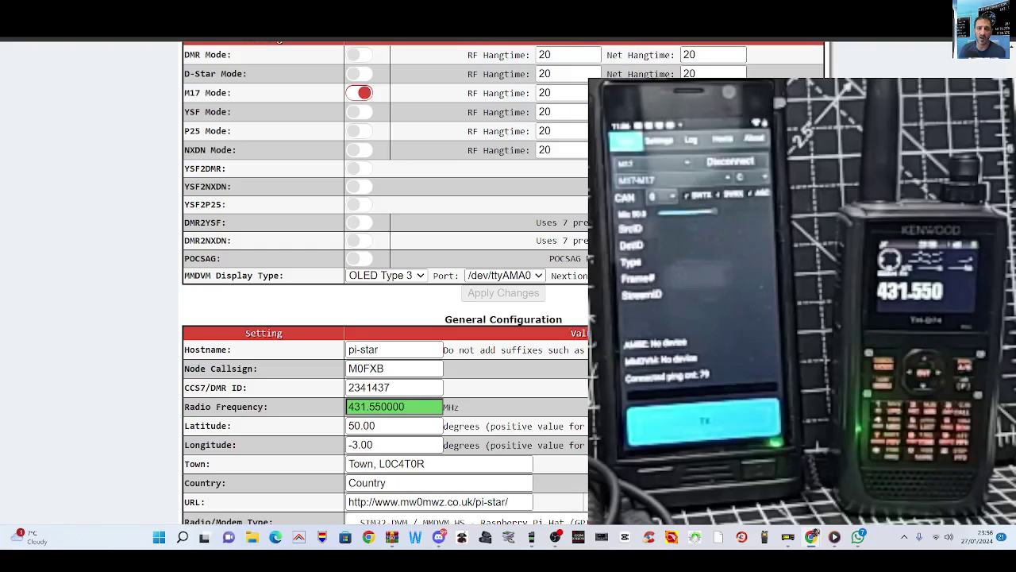
scroll(385, 286, "up", 3)
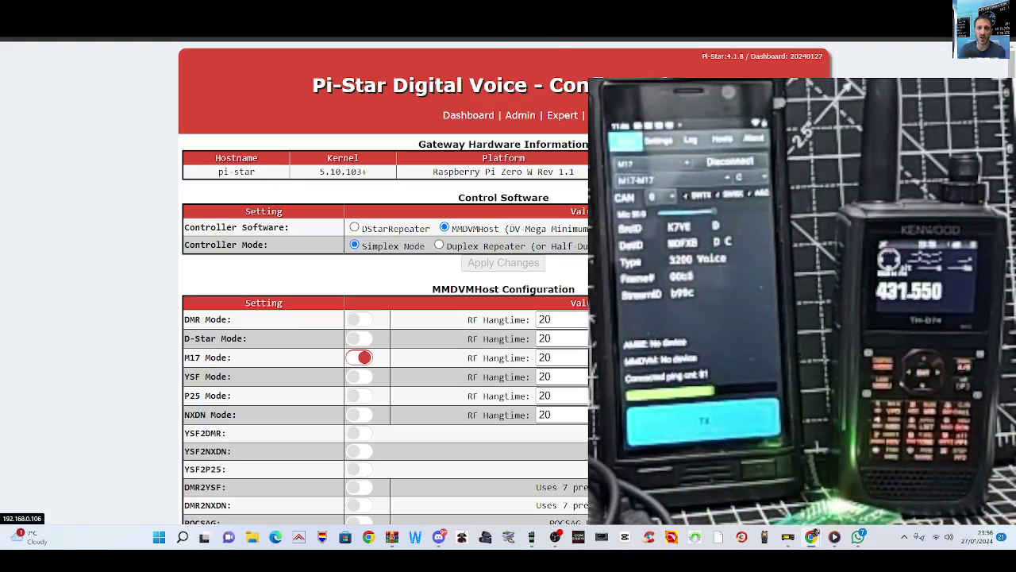
Step: Check the status page's Modes Enabled and M17 Network panels: only M17, on M17-M17 C
left_click(468, 116)
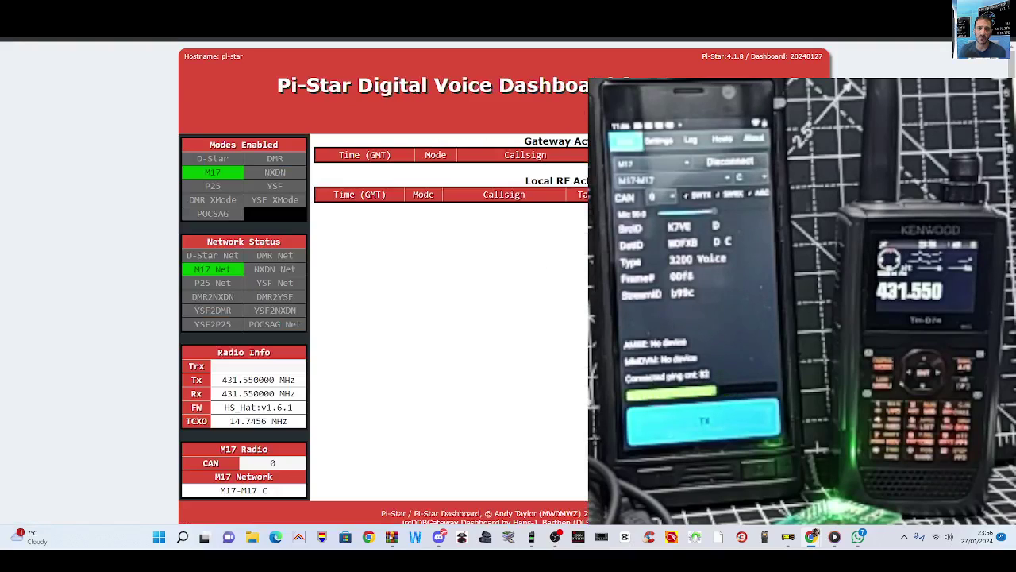
scroll(385, 278, "down", 1)
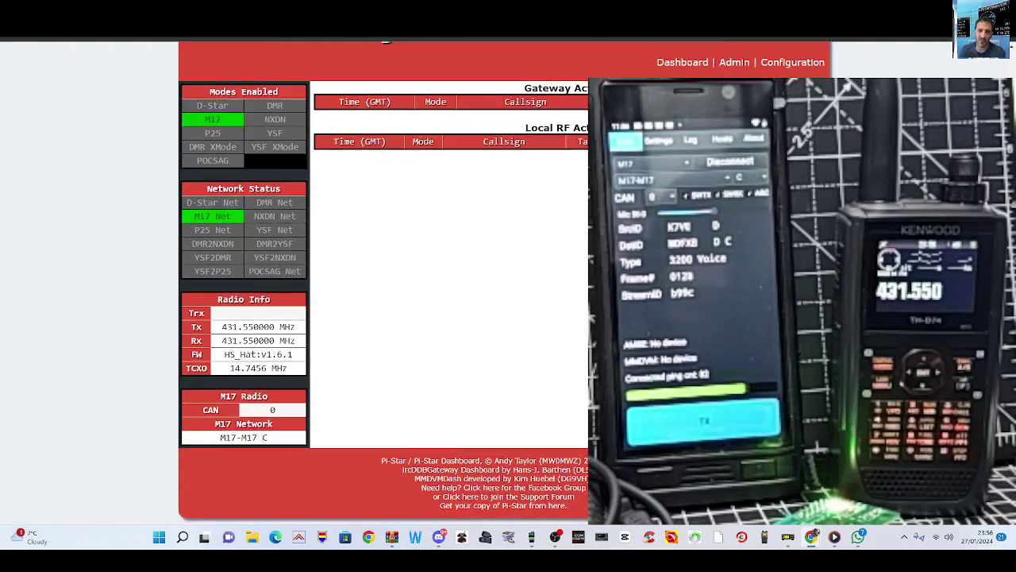
scroll(385, 278, "up", 1)
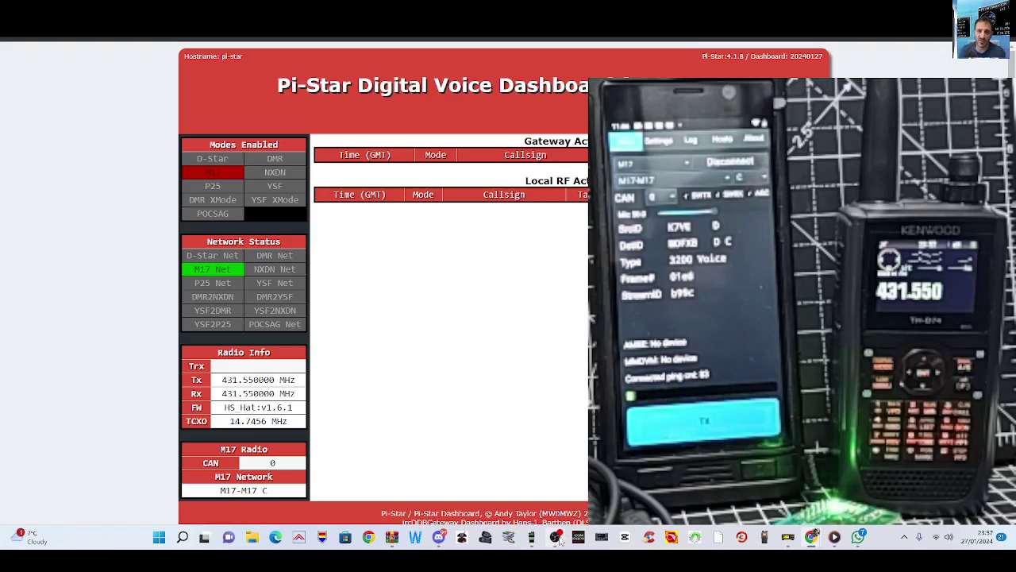
mouse_move(560, 540)
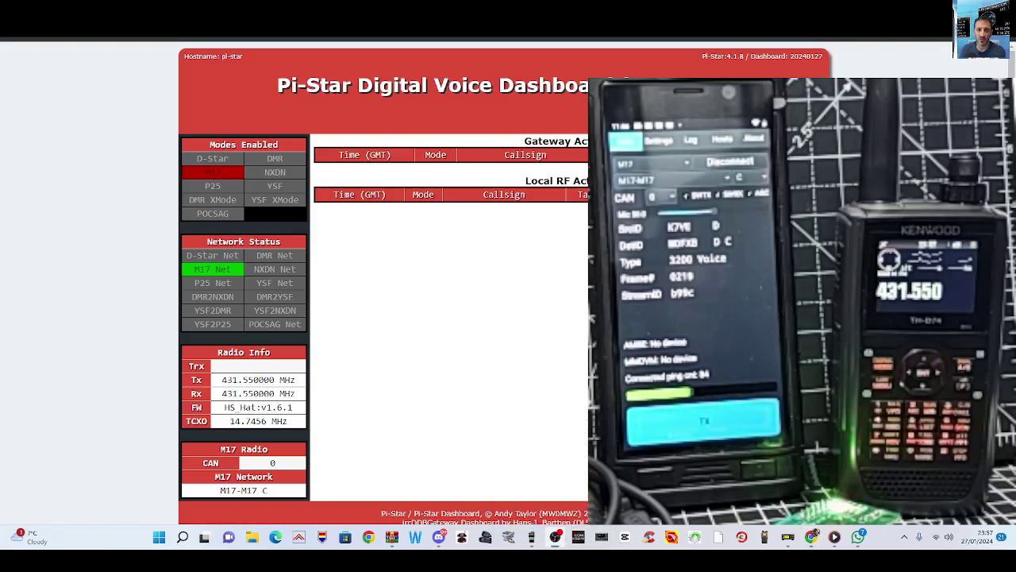